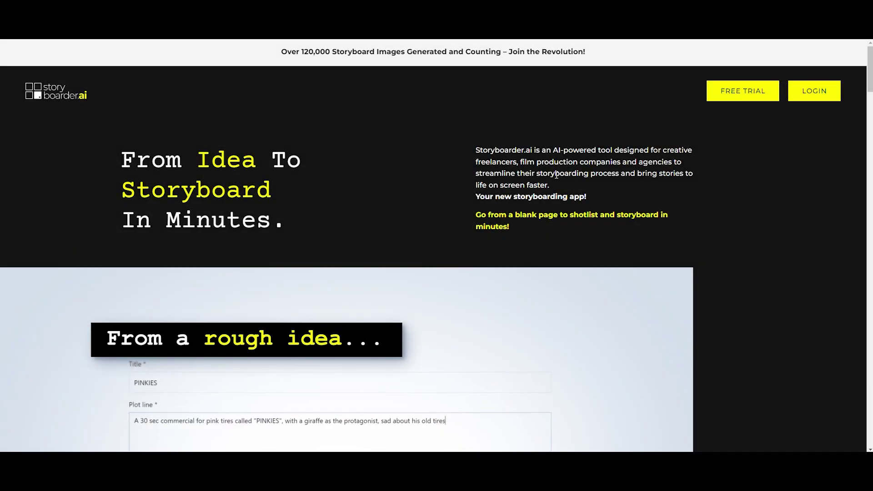
- Scroll down and back up through the Storyboarder.ai marketing homepage
{"action": "scroll", "coordinate": [556, 175], "scroll_direction": "down", "scroll_amount": 10}
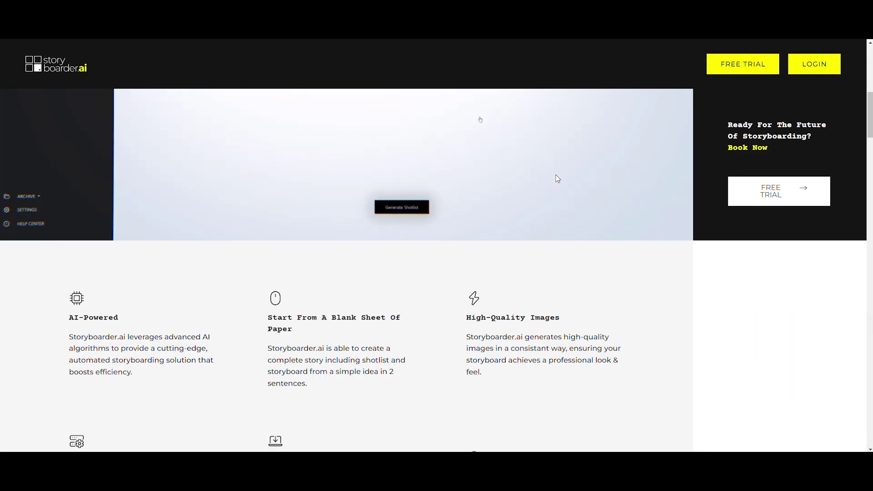
{"action": "scroll", "coordinate": [556, 177], "scroll_direction": "down", "scroll_amount": 10}
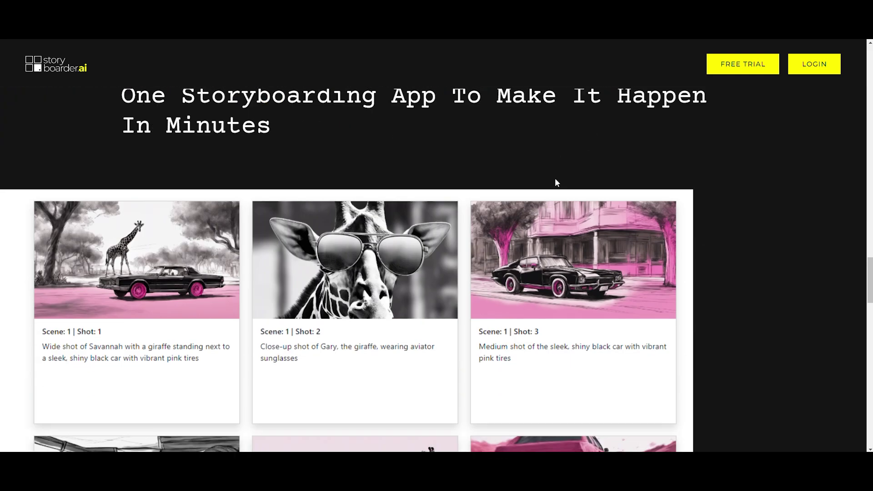
{"action": "scroll", "coordinate": [555, 181], "scroll_direction": "down", "scroll_amount": 10}
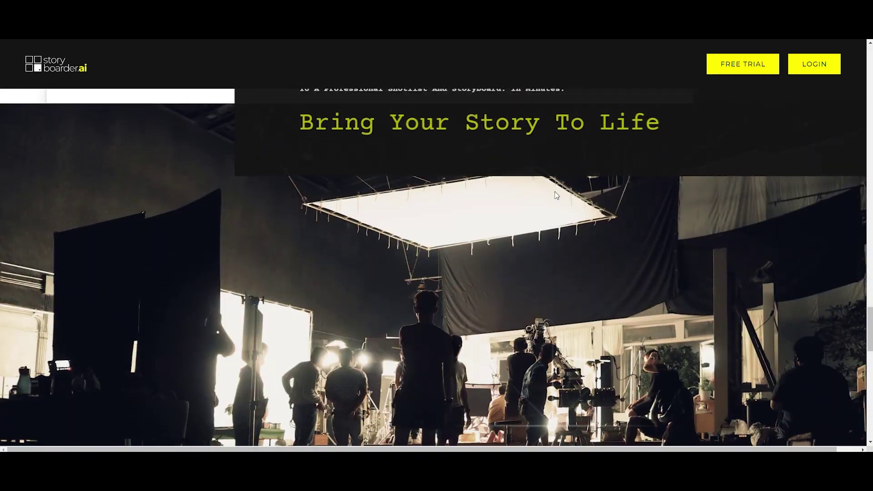
{"action": "scroll", "coordinate": [555, 190], "scroll_direction": "down", "scroll_amount": 5}
{"action": "scroll", "coordinate": [555, 190], "scroll_direction": "up", "scroll_amount": 20}
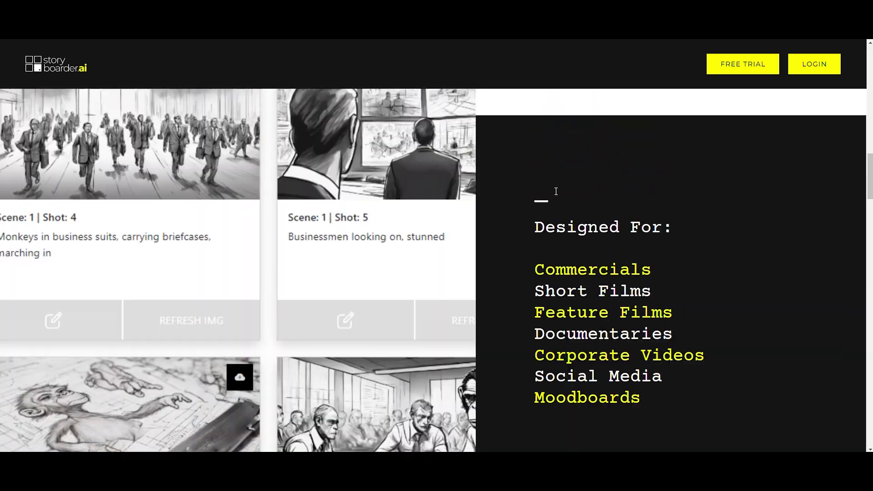
{"action": "scroll", "coordinate": [556, 192], "scroll_direction": "up", "scroll_amount": 20}
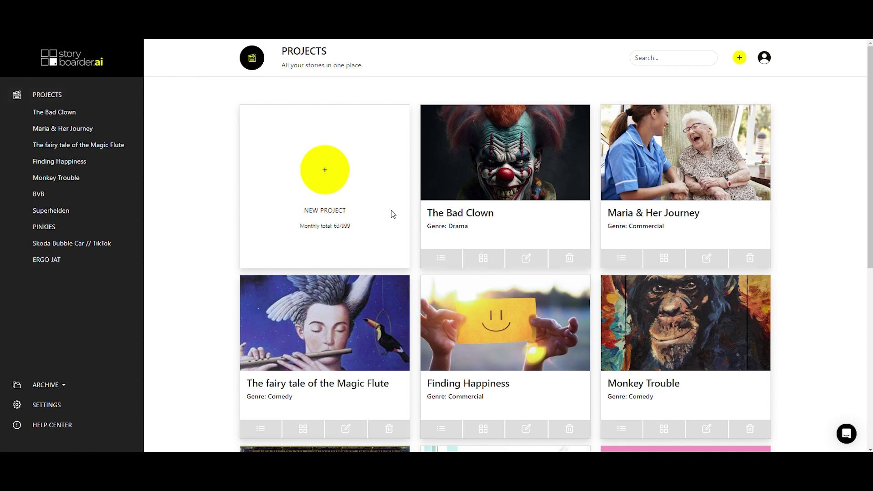
- Browse the Projects dashboard grid of existing storyboard projects
{"action": "scroll", "coordinate": [487, 245], "scroll_direction": "down", "scroll_amount": 6}
{"action": "scroll", "coordinate": [487, 244], "scroll_direction": "up", "scroll_amount": 6}
- Start a new project from the project-type chooser
{"action": "left_click", "coordinate": [326, 169]}
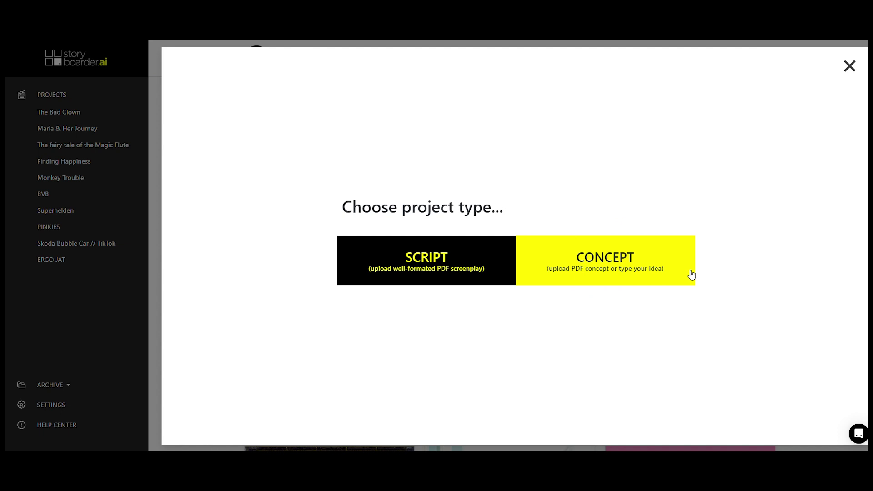
- Choose a Concept-based project and title it 'The Happiness within'
{"action": "left_click", "coordinate": [576, 259]}
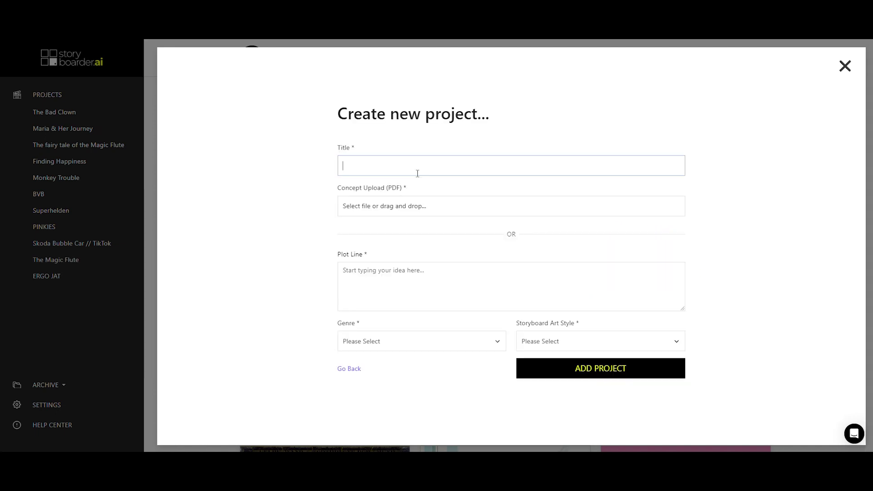
{"action": "left_click", "coordinate": [418, 174]}
{"action": "type", "text": "The Happiness within"}
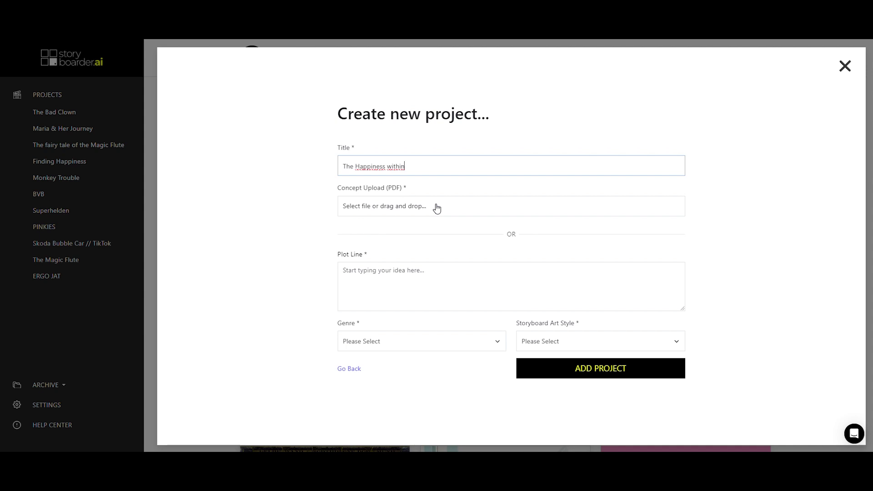
- Write the happiness-journey plot line, correcting the typo 'wihin' to 'within'
{"action": "left_click", "coordinate": [365, 271]}
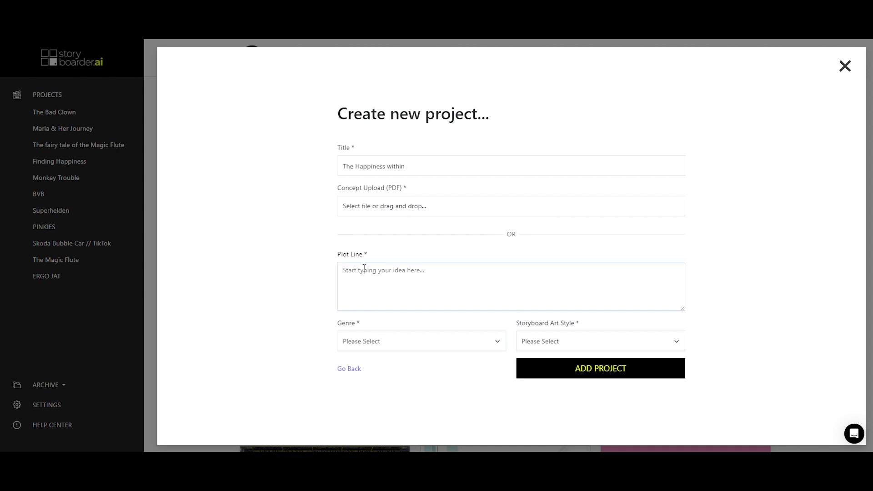
{"action": "type", "text": "Commerci"}
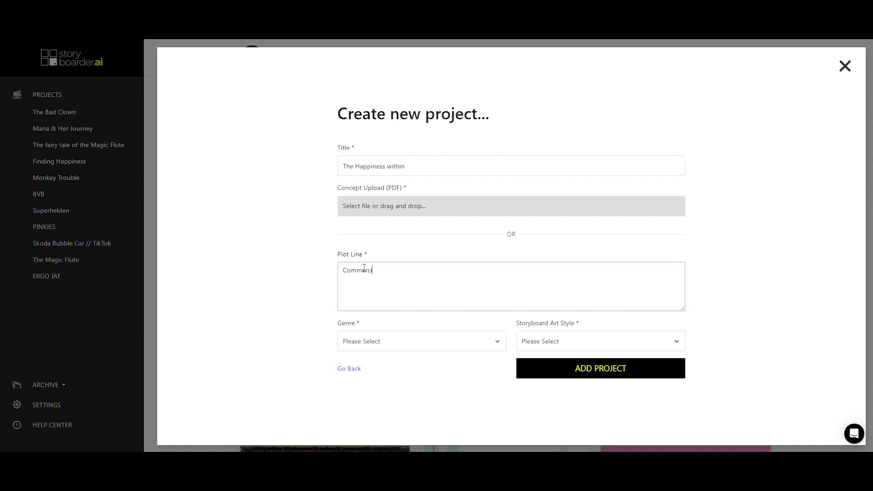
{"action": "type", "text": "al"}
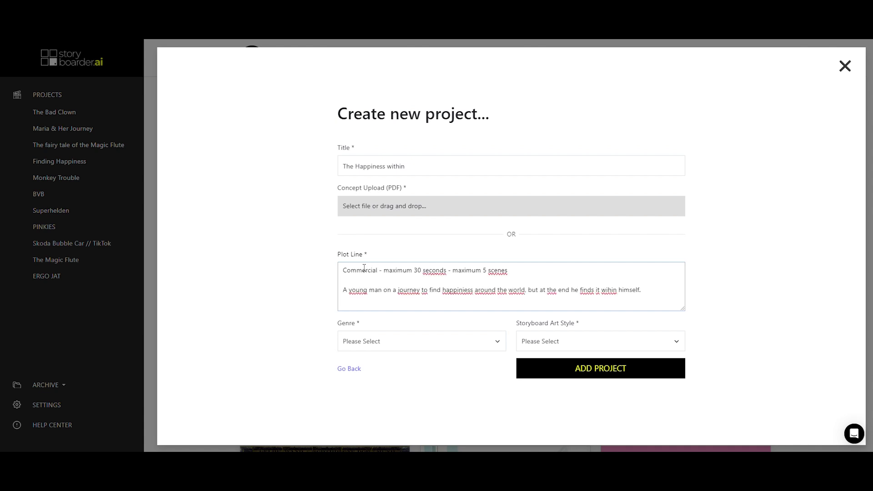
{"action": "left_click_drag", "start_coordinate": [341, 291], "coordinate": [644, 301]}
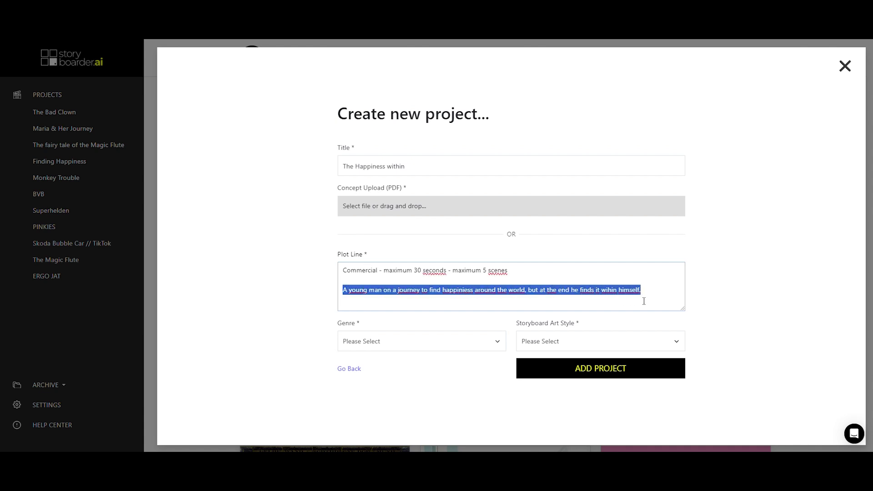
{"action": "left_click", "coordinate": [650, 289]}
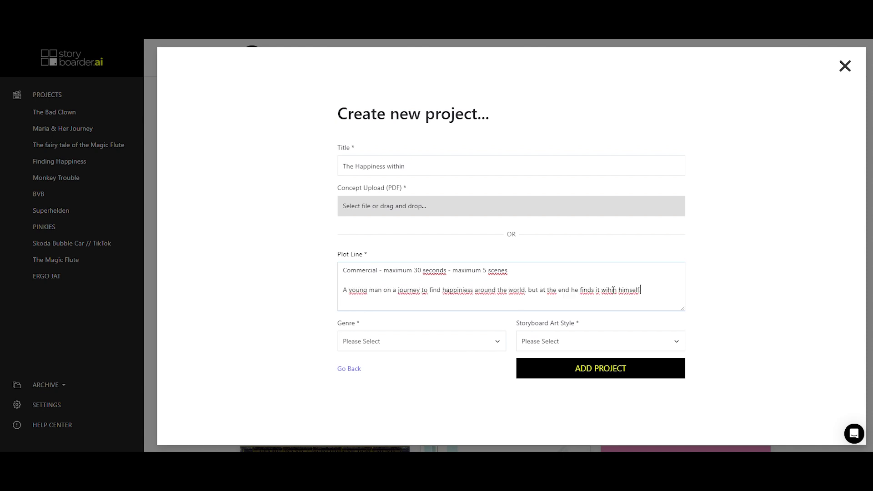
{"action": "left_click", "coordinate": [609, 290]}
{"action": "type", "text": "t"}
{"action": "left_click", "coordinate": [658, 290]}
- Set genre Commercial and art style Moodboard (colored), then create the project
{"action": "left_click", "coordinate": [388, 348]}
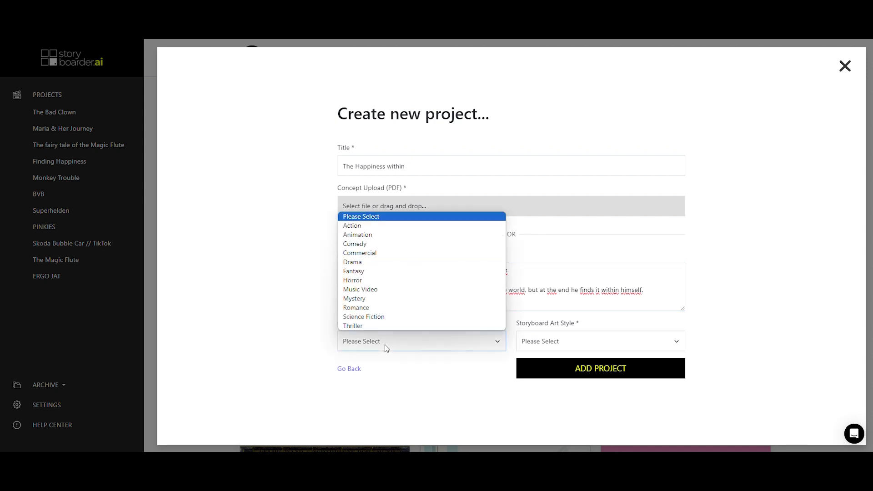
{"action": "left_click", "coordinate": [391, 255]}
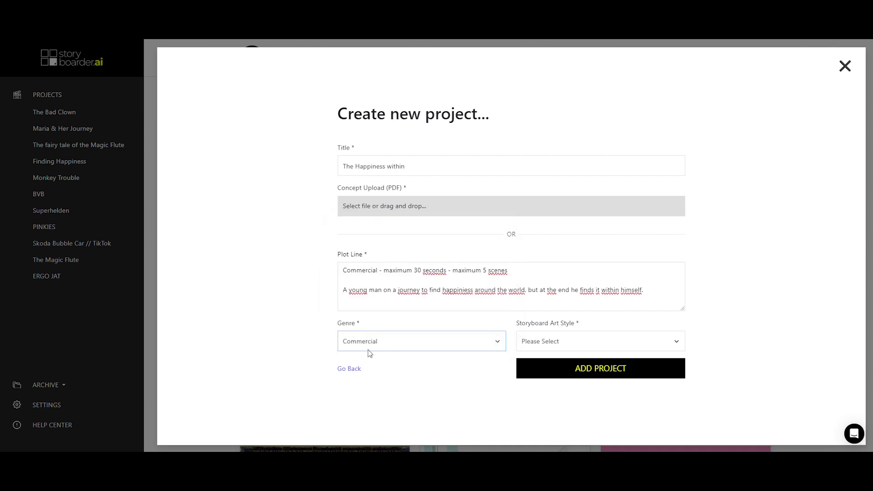
{"action": "left_click", "coordinate": [560, 342]}
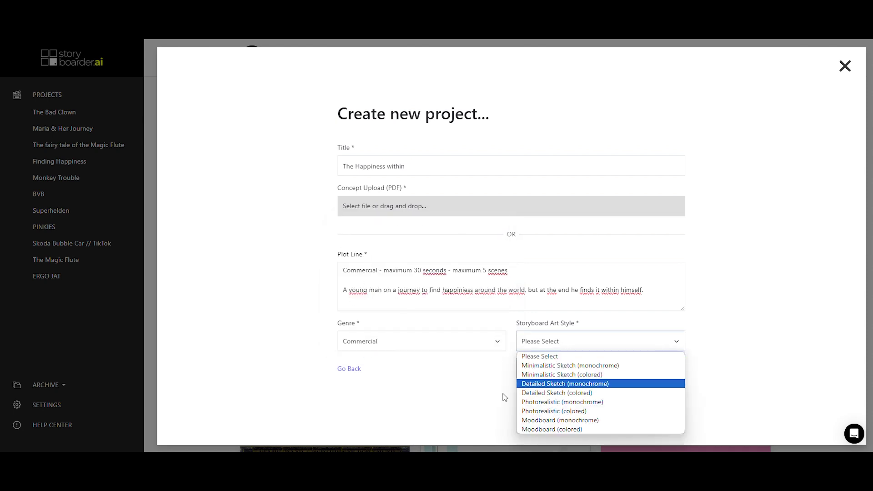
{"action": "left_click", "coordinate": [557, 430]}
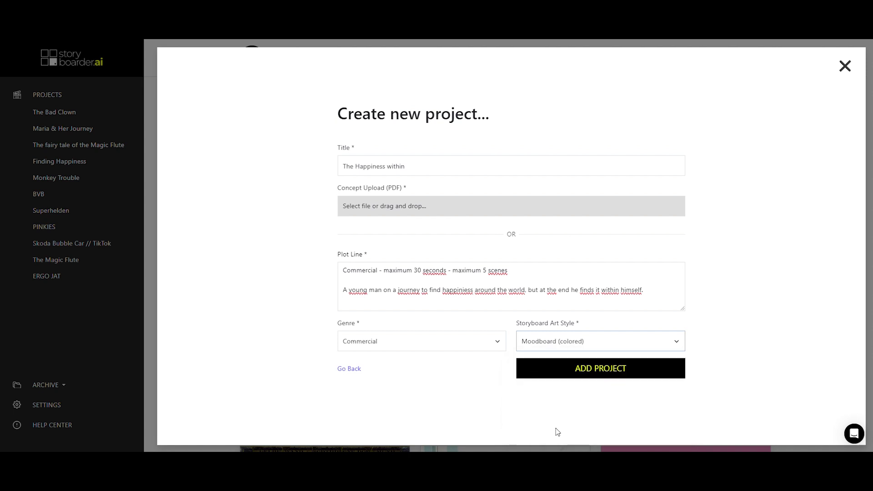
{"action": "left_click", "coordinate": [594, 371]}
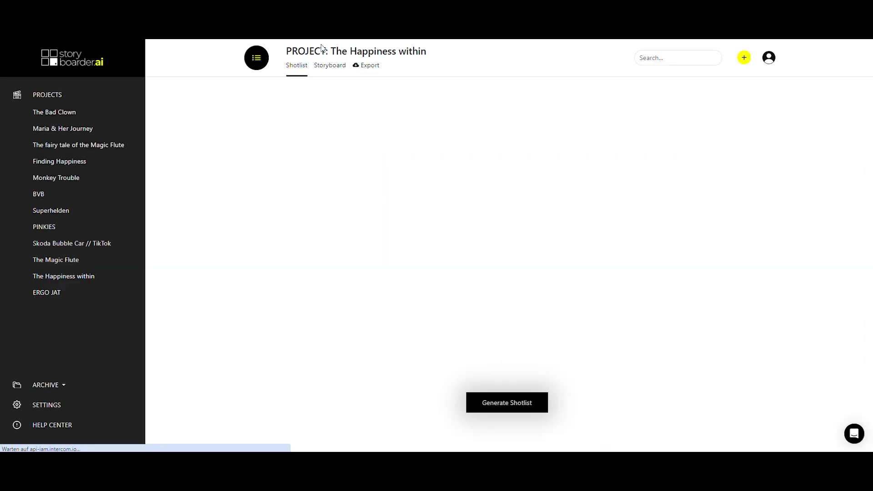
- Generate the shot list for The Happiness within
{"action": "left_click", "coordinate": [501, 407]}
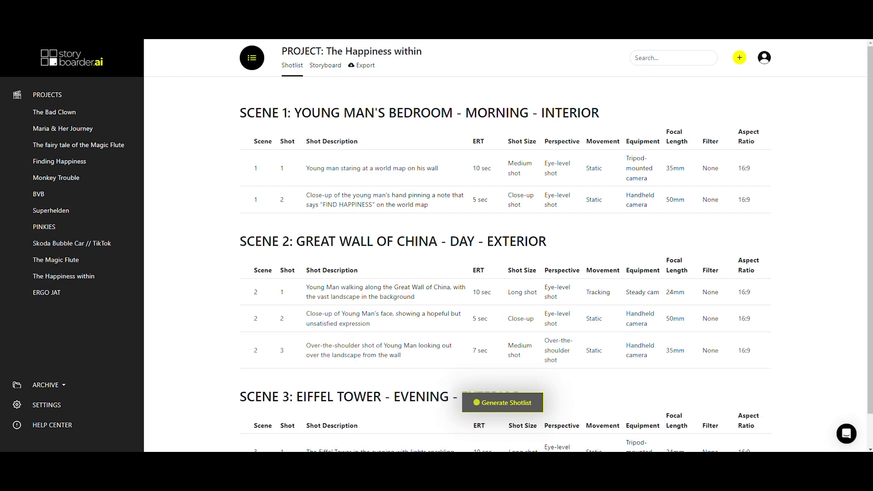
- Scroll through the generated shotlist, reviewing scenes from the bedroom to the Grand Canyon
{"action": "scroll", "coordinate": [223, 209], "scroll_direction": "down", "scroll_amount": 4}
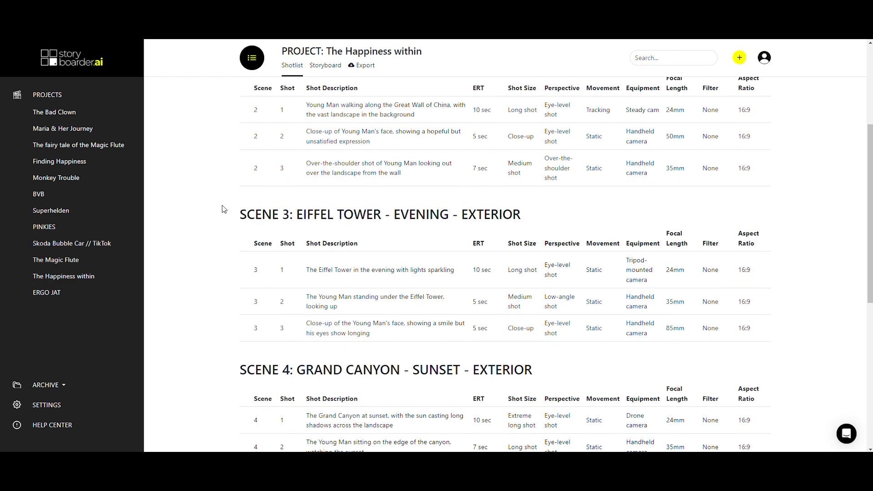
{"action": "scroll", "coordinate": [228, 203], "scroll_direction": "down", "scroll_amount": 4}
{"action": "scroll", "coordinate": [226, 201], "scroll_direction": "up", "scroll_amount": 10}
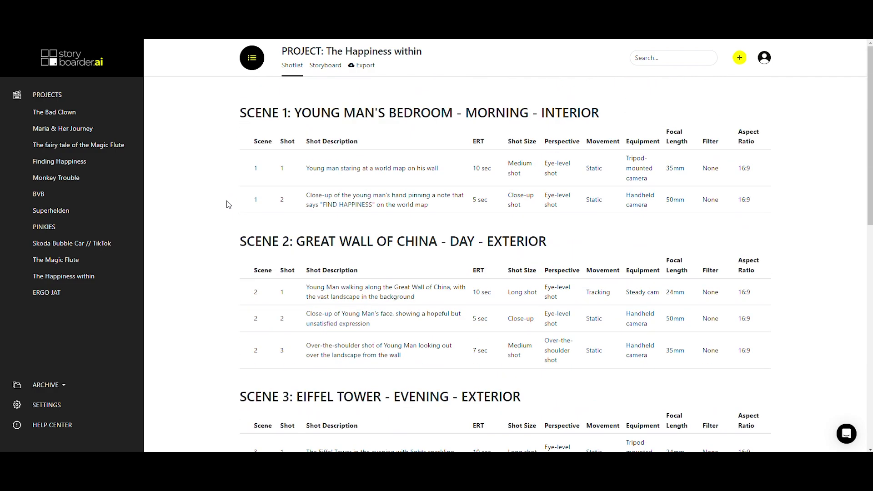
{"action": "scroll", "coordinate": [229, 205], "scroll_direction": "down", "scroll_amount": 3}
{"action": "scroll", "coordinate": [228, 204], "scroll_direction": "up", "scroll_amount": 4}
{"action": "scroll", "coordinate": [228, 205], "scroll_direction": "down", "scroll_amount": 10}
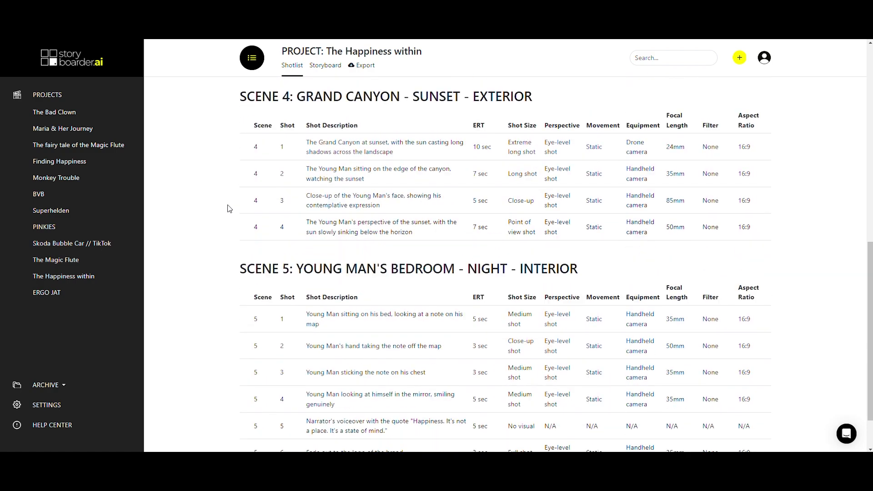
{"action": "scroll", "coordinate": [228, 208], "scroll_direction": "down", "scroll_amount": 2}
{"action": "scroll", "coordinate": [231, 210], "scroll_direction": "up", "scroll_amount": 8}
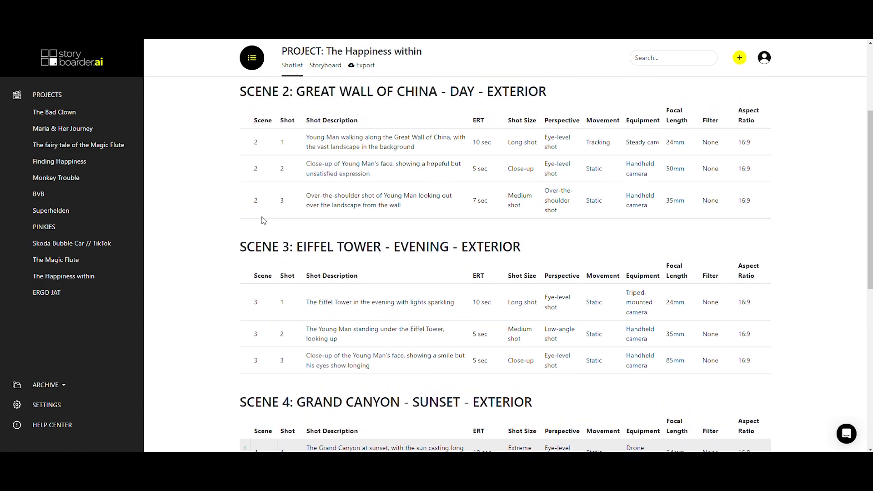
{"action": "scroll", "coordinate": [262, 220], "scroll_direction": "up", "scroll_amount": 3}
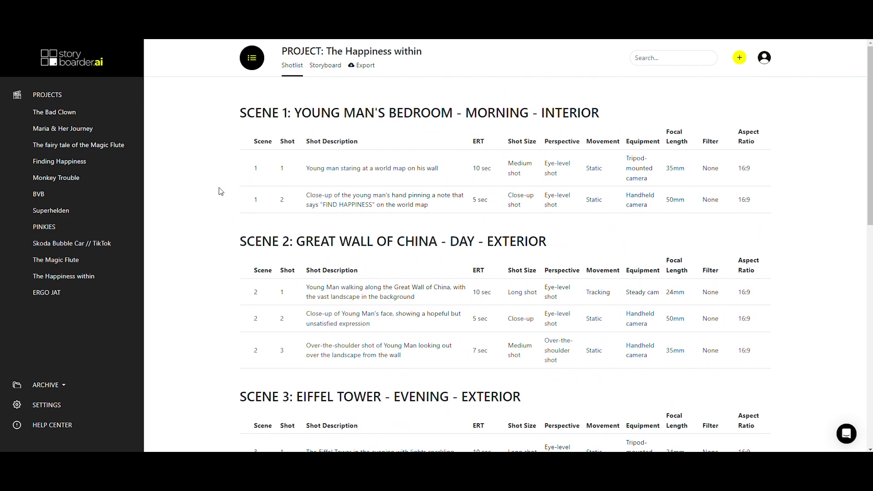
{"action": "scroll", "coordinate": [217, 191], "scroll_direction": "down", "scroll_amount": 2}
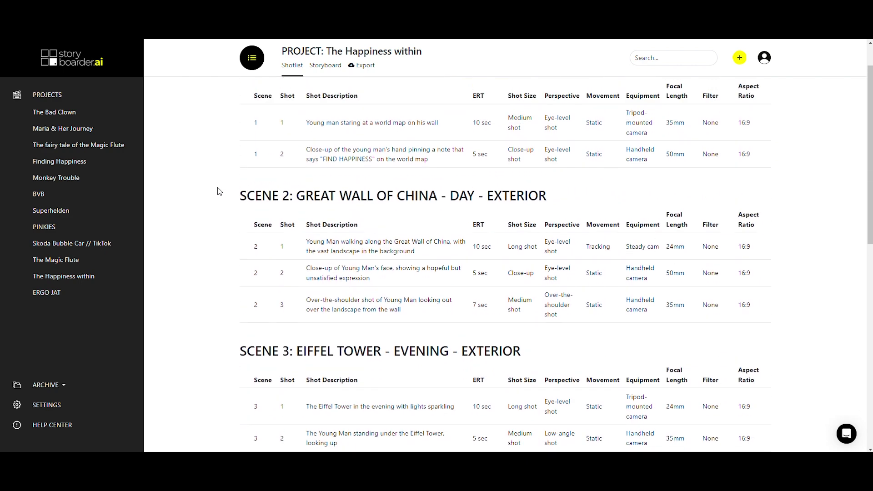
{"action": "scroll", "coordinate": [209, 196], "scroll_direction": "down", "scroll_amount": 2}
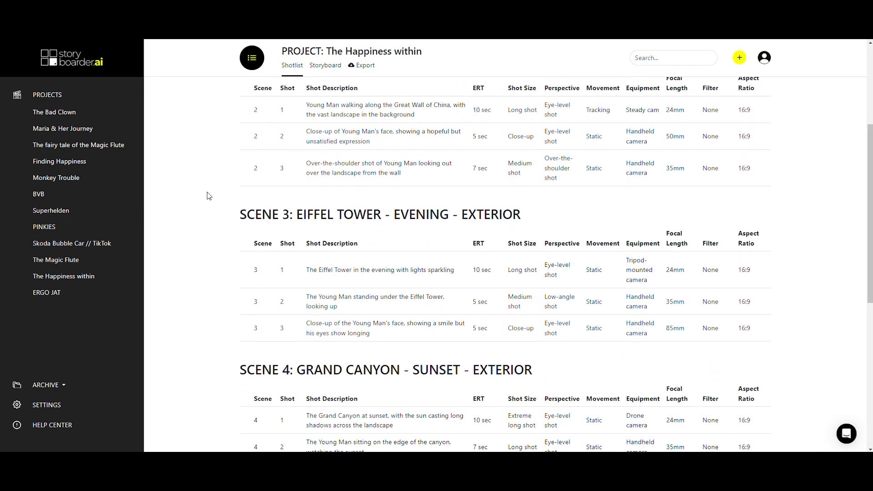
{"action": "scroll", "coordinate": [208, 196], "scroll_direction": "down", "scroll_amount": 7}
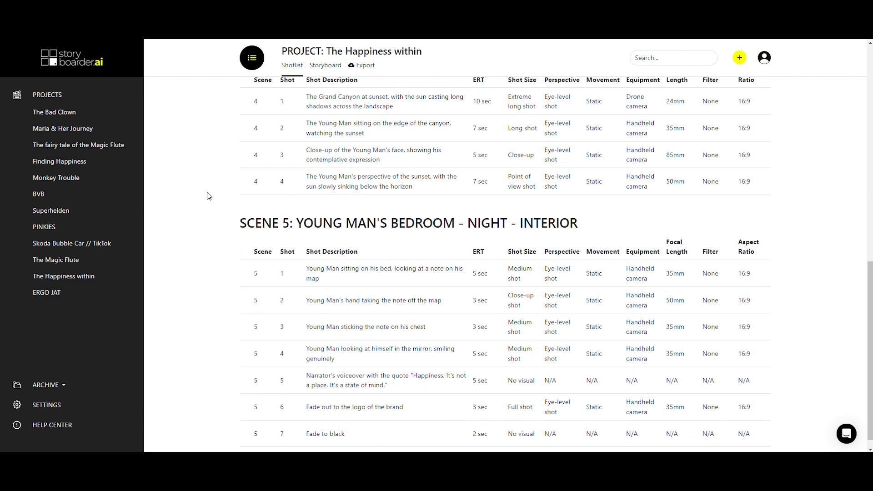
{"action": "scroll", "coordinate": [210, 197], "scroll_direction": "up", "scroll_amount": 8}
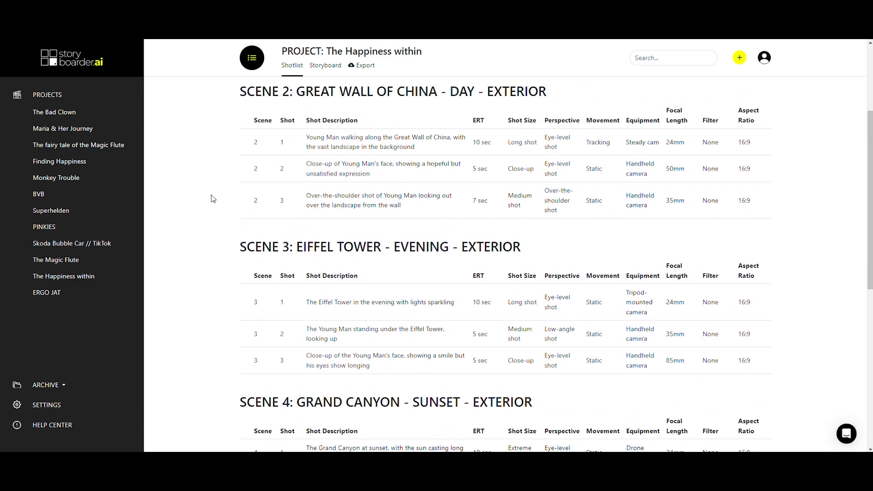
{"action": "scroll", "coordinate": [211, 199], "scroll_direction": "up", "scroll_amount": 1}
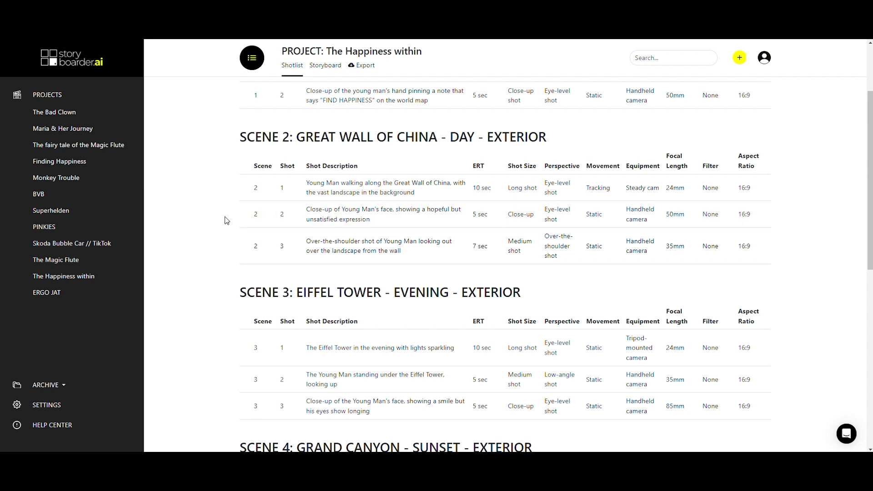
{"action": "scroll", "coordinate": [232, 221], "scroll_direction": "down", "scroll_amount": 1}
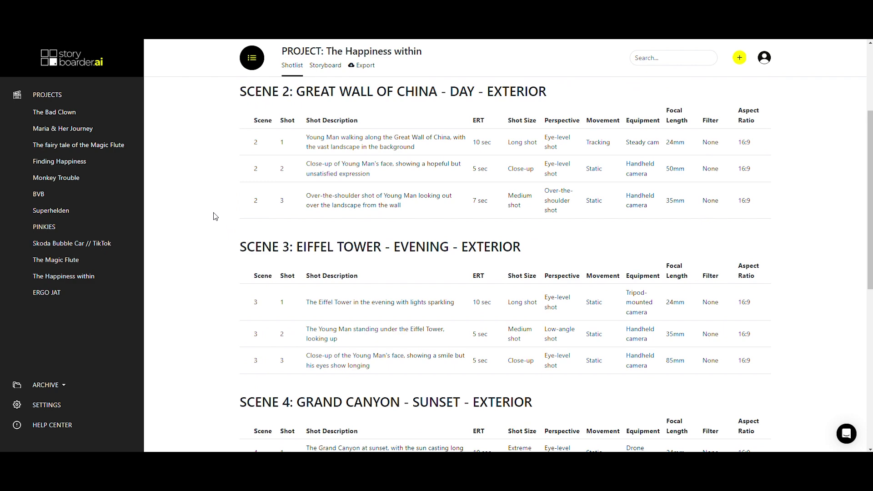
{"action": "scroll", "coordinate": [228, 225], "scroll_direction": "down", "scroll_amount": 2}
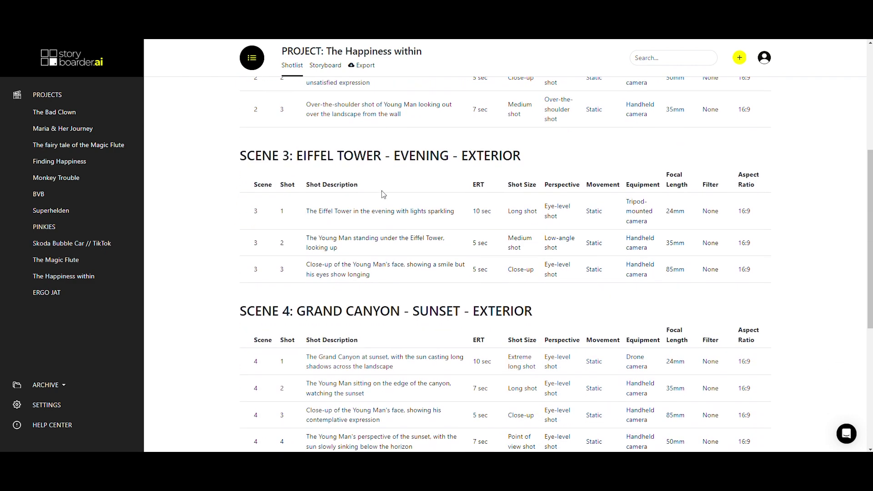
{"action": "scroll", "coordinate": [209, 226], "scroll_direction": "down", "scroll_amount": 3}
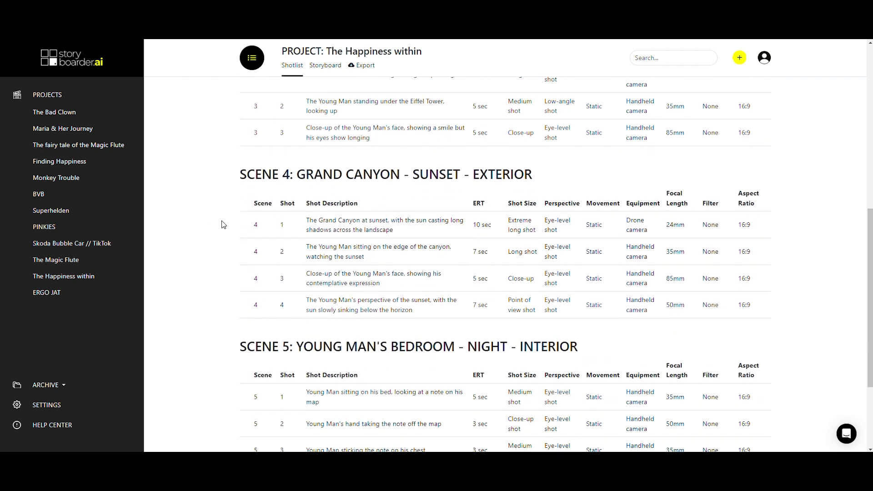
{"action": "scroll", "coordinate": [205, 269], "scroll_direction": "down", "scroll_amount": 3}
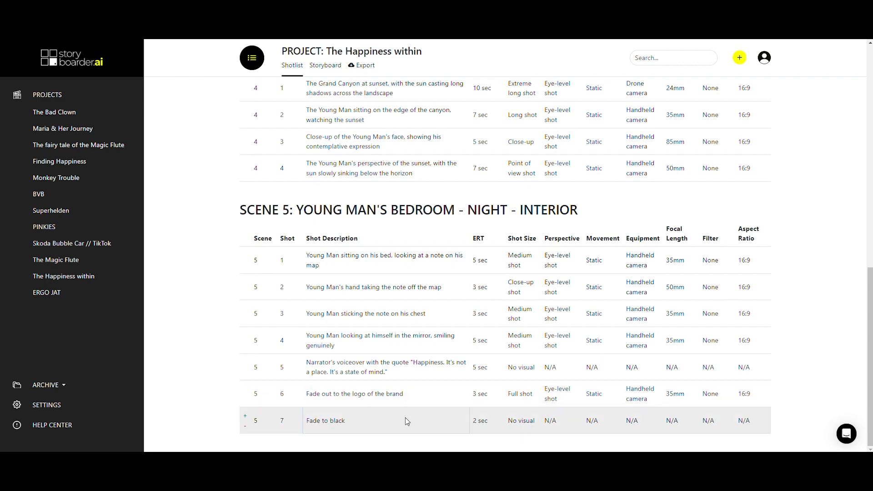
{"action": "scroll", "coordinate": [386, 393], "scroll_direction": "up", "scroll_amount": 20}
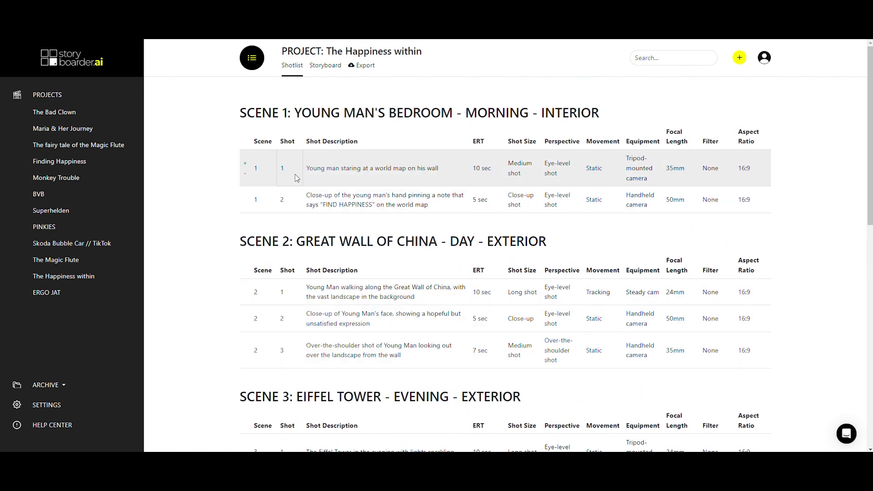
{"action": "scroll", "coordinate": [361, 198], "scroll_direction": "down", "scroll_amount": 10}
{"action": "scroll", "coordinate": [361, 204], "scroll_direction": "up", "scroll_amount": 6}
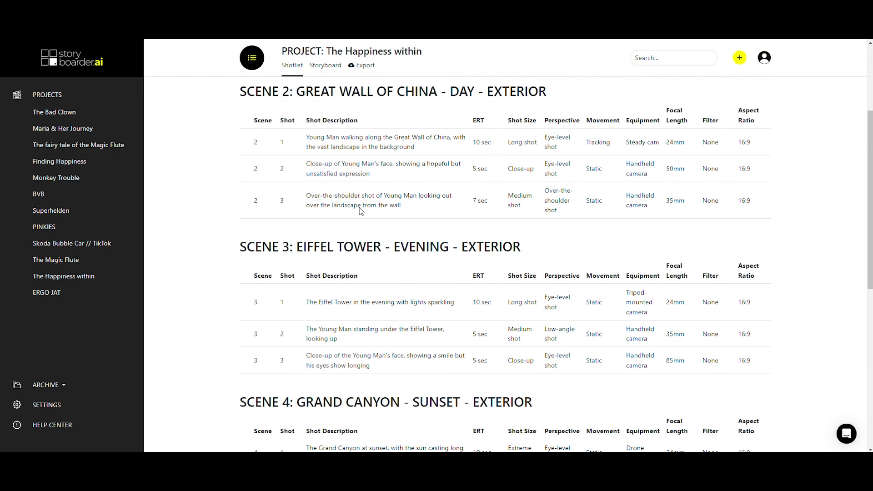
{"action": "scroll", "coordinate": [361, 210], "scroll_direction": "up", "scroll_amount": 3}
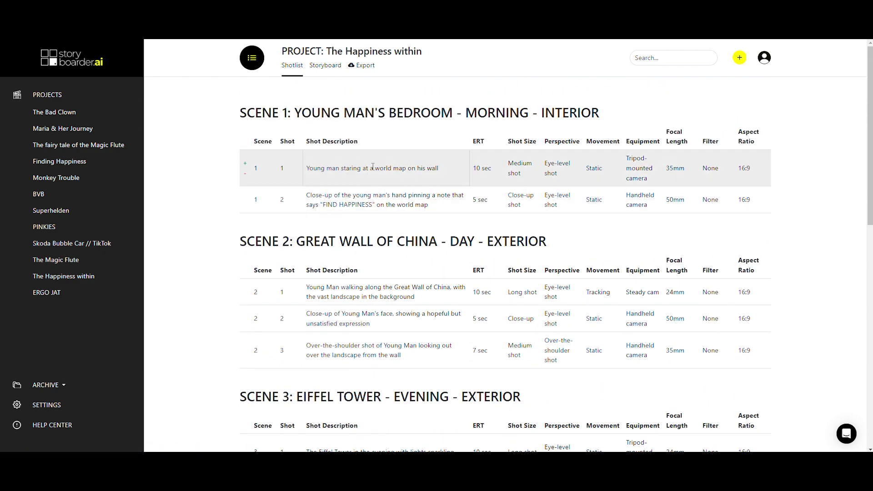
{"action": "scroll", "coordinate": [368, 225], "scroll_direction": "down", "scroll_amount": 2}
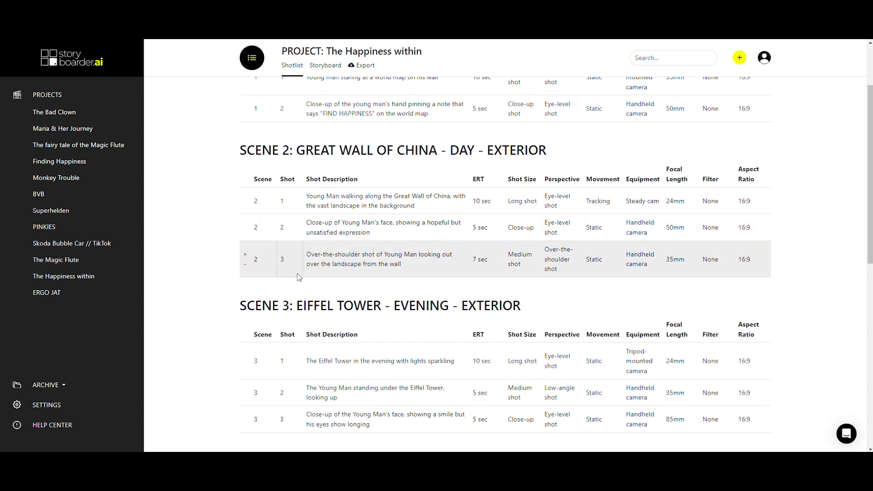
{"action": "scroll", "coordinate": [387, 282], "scroll_direction": "down", "scroll_amount": 10}
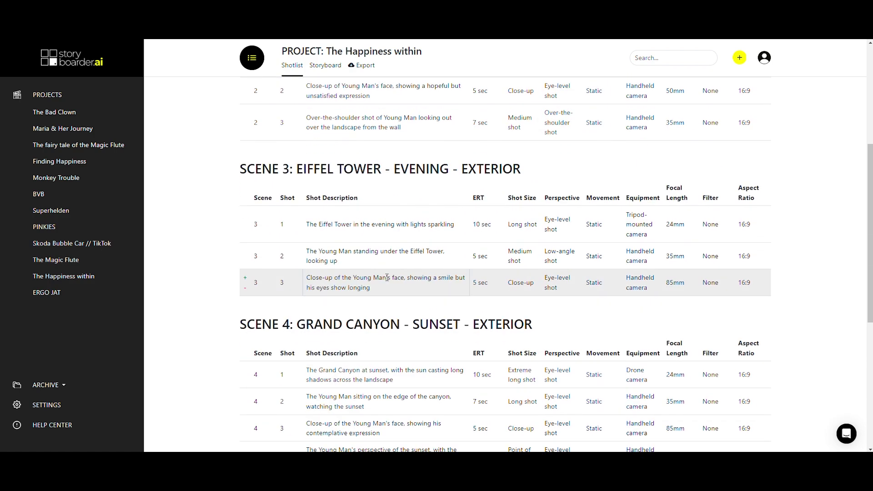
{"action": "scroll", "coordinate": [354, 205], "scroll_direction": "up", "scroll_amount": 15}
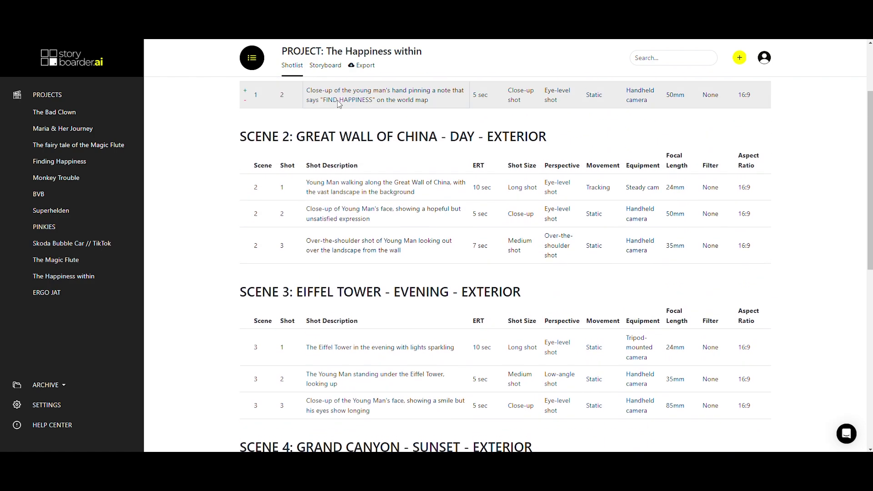
- Generate storyboard images for all 19 shots and scroll through the results
{"action": "left_click", "coordinate": [325, 66]}
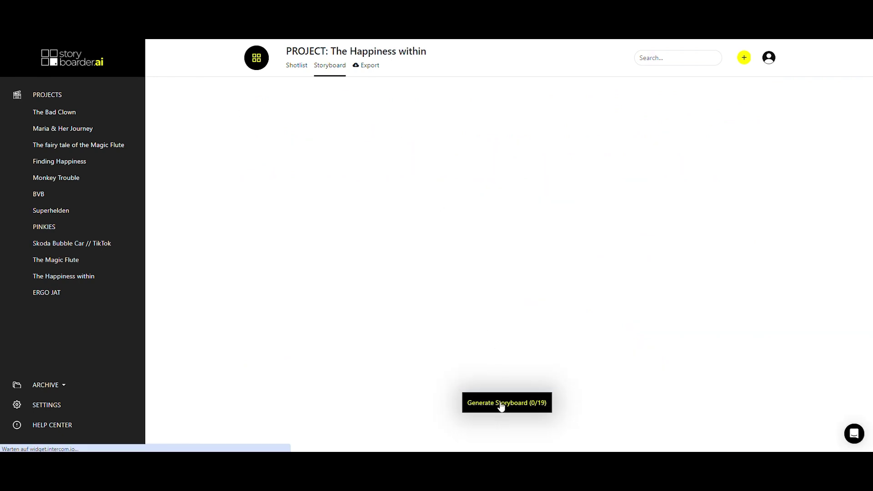
{"action": "left_click", "coordinate": [503, 404]}
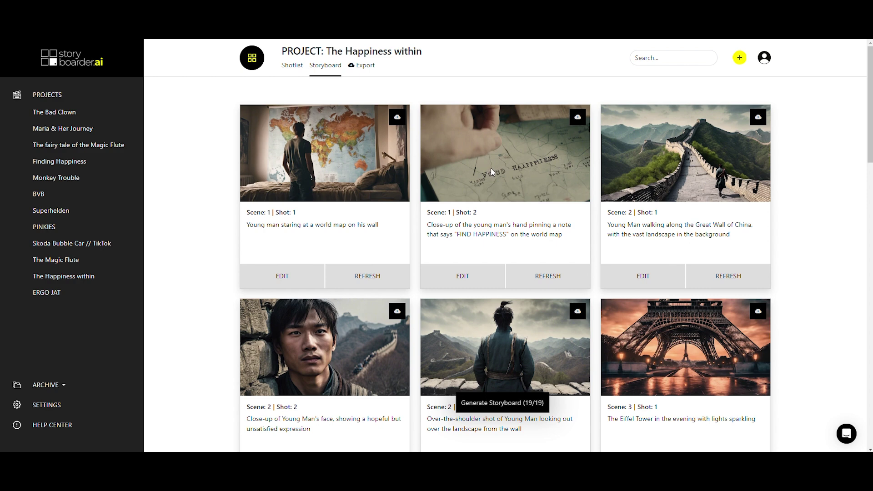
{"action": "scroll", "coordinate": [491, 169], "scroll_direction": "down", "scroll_amount": 1}
{"action": "scroll", "coordinate": [523, 145], "scroll_direction": "down", "scroll_amount": 1}
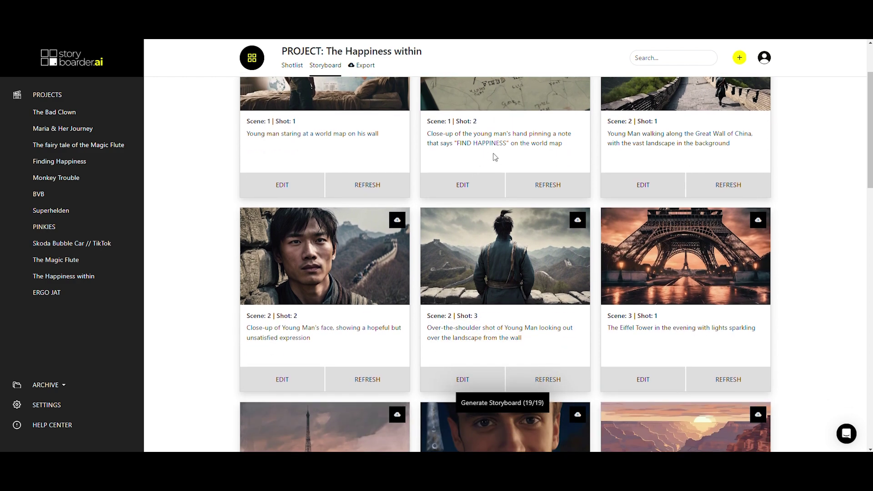
{"action": "scroll", "coordinate": [491, 164], "scroll_direction": "up", "scroll_amount": 2}
{"action": "scroll", "coordinate": [476, 171], "scroll_direction": "down", "scroll_amount": 3}
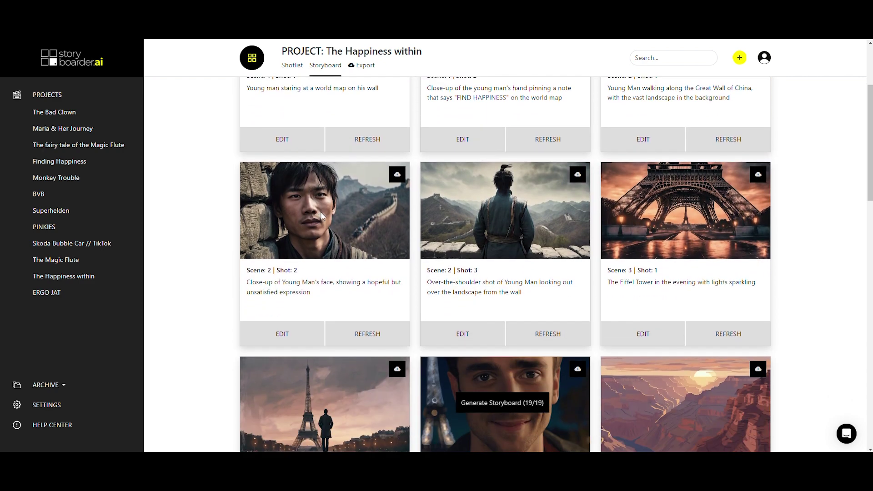
{"action": "scroll", "coordinate": [316, 309], "scroll_direction": "up", "scroll_amount": 3}
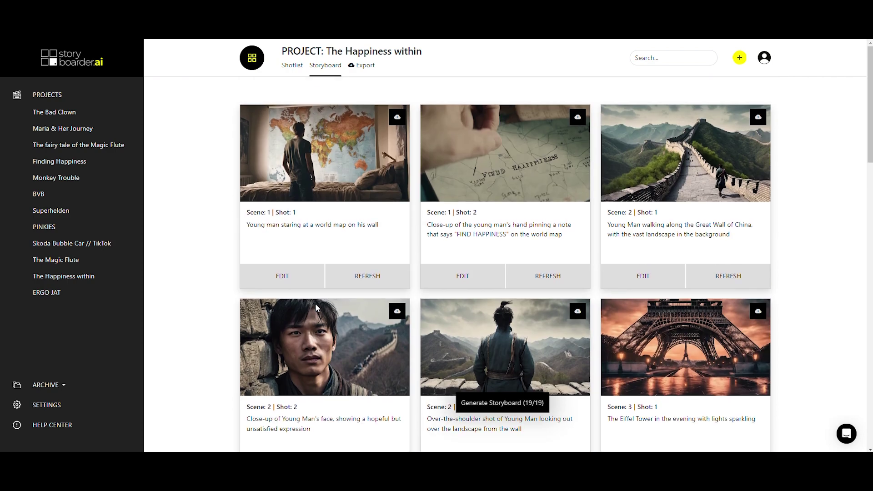
{"action": "scroll", "coordinate": [337, 205], "scroll_direction": "down", "scroll_amount": 3}
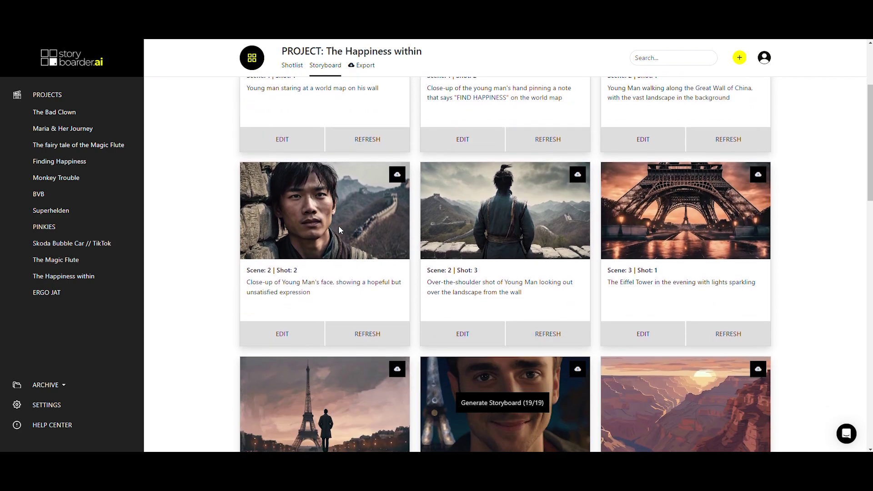
- Add '(European look)' to the Scene 2 Shot 2 description, save it, and regenerate its image
{"action": "left_click", "coordinate": [283, 335]}
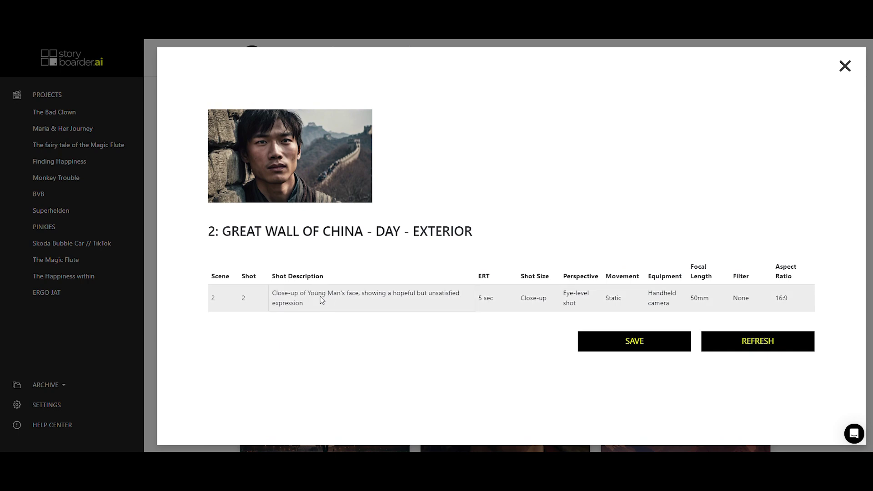
{"action": "left_click", "coordinate": [357, 293]}
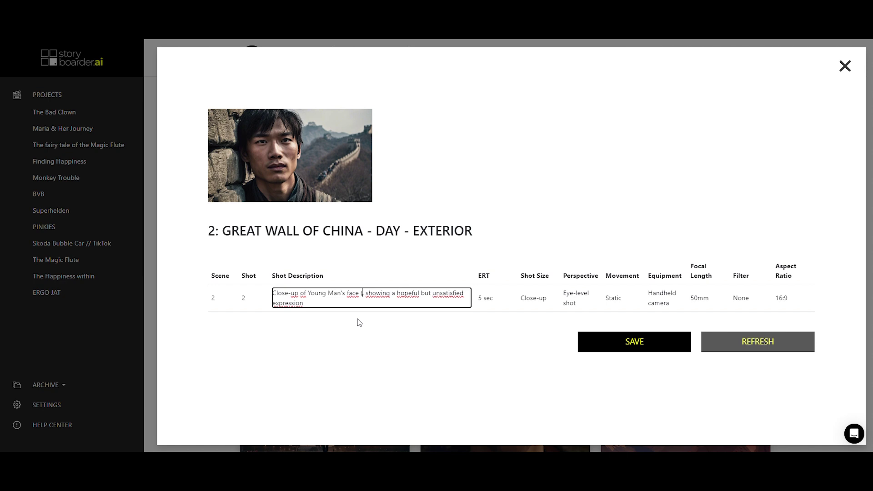
{"action": "type", "text": "(European lo"}
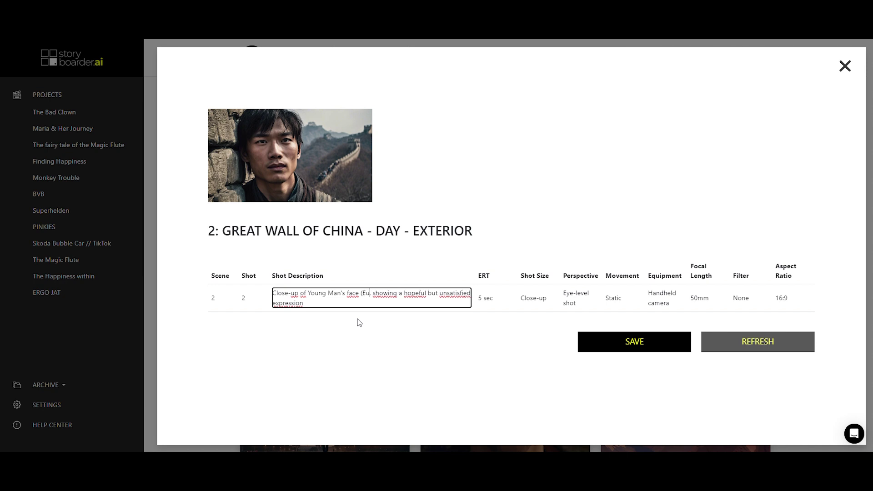
{"action": "type", "text": "ok"}
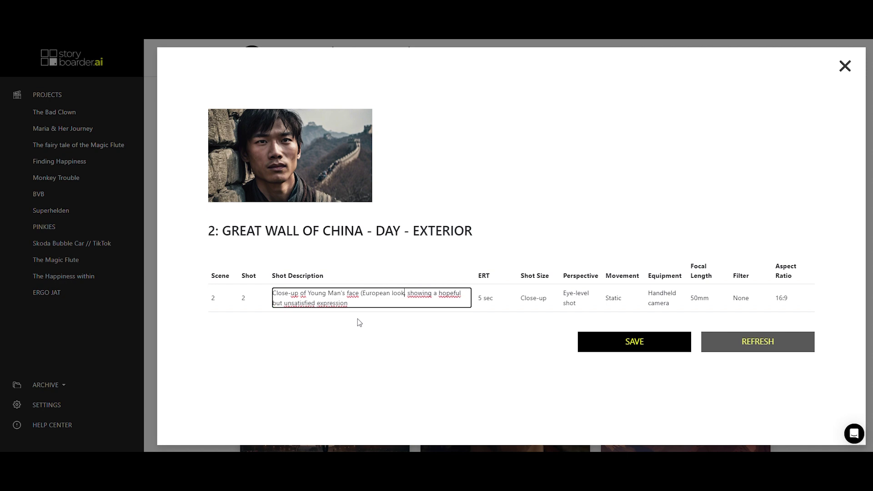
{"action": "type", "text": ")"}
{"action": "left_click", "coordinate": [611, 342]}
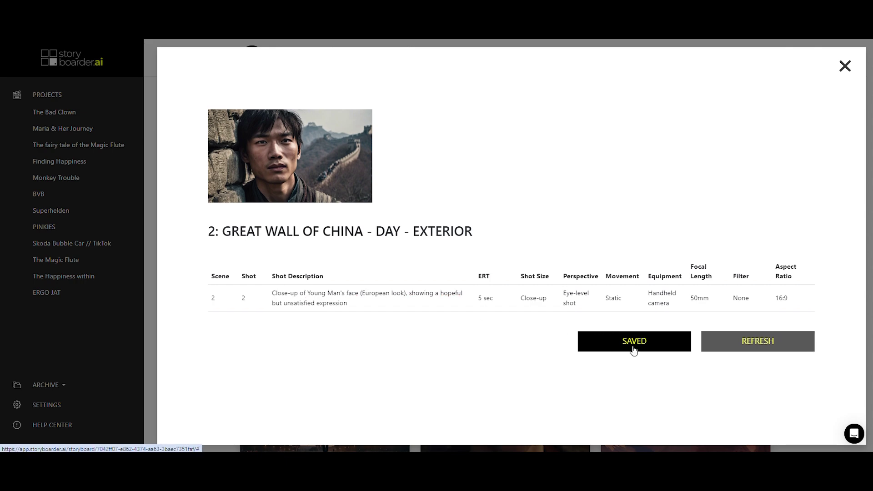
{"action": "left_click", "coordinate": [733, 343]}
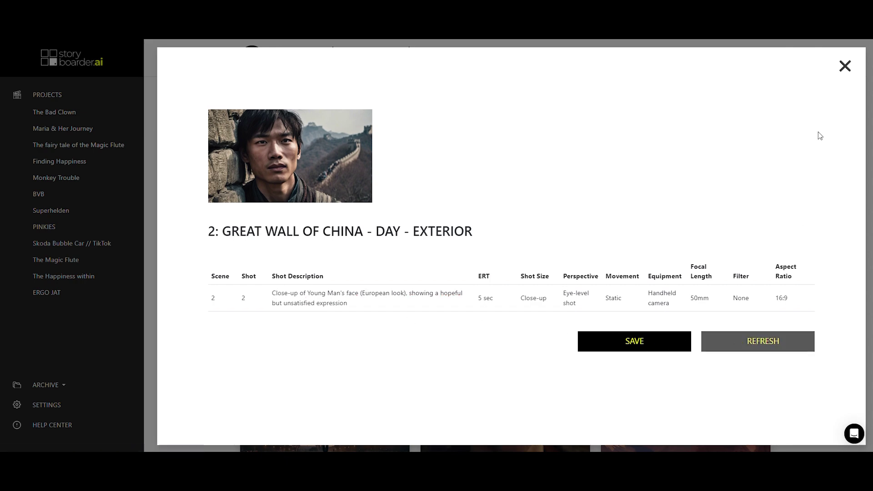
{"action": "left_click", "coordinate": [845, 67]}
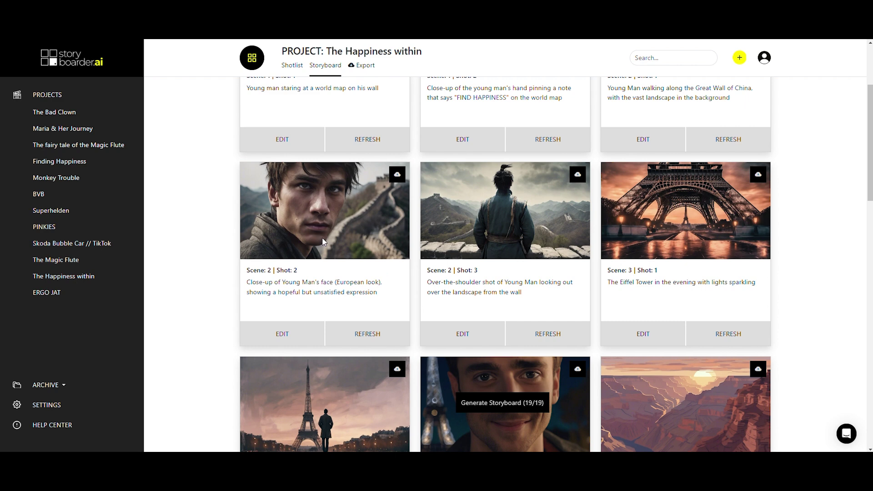
- Scroll the storyboard grid to check the finished Scene 5 images
{"action": "scroll", "coordinate": [346, 247], "scroll_direction": "up", "scroll_amount": 3}
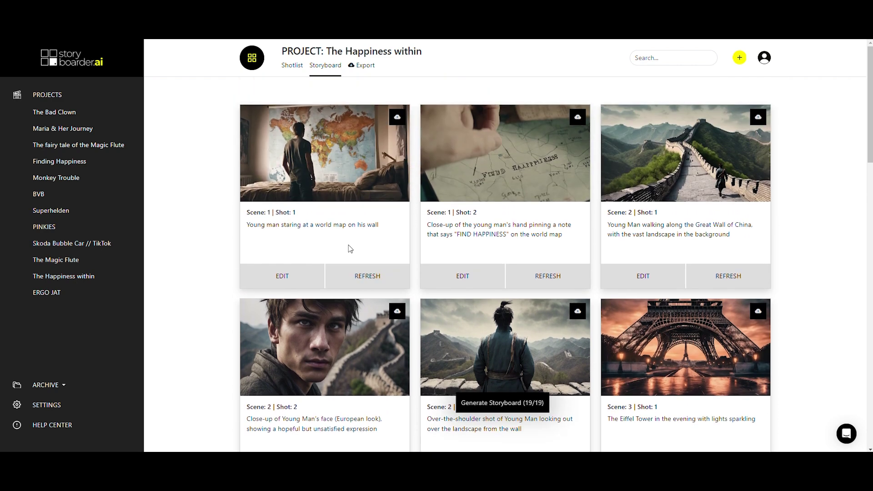
{"action": "scroll", "coordinate": [353, 248], "scroll_direction": "down", "scroll_amount": 2}
{"action": "scroll", "coordinate": [329, 230], "scroll_direction": "down", "scroll_amount": 3}
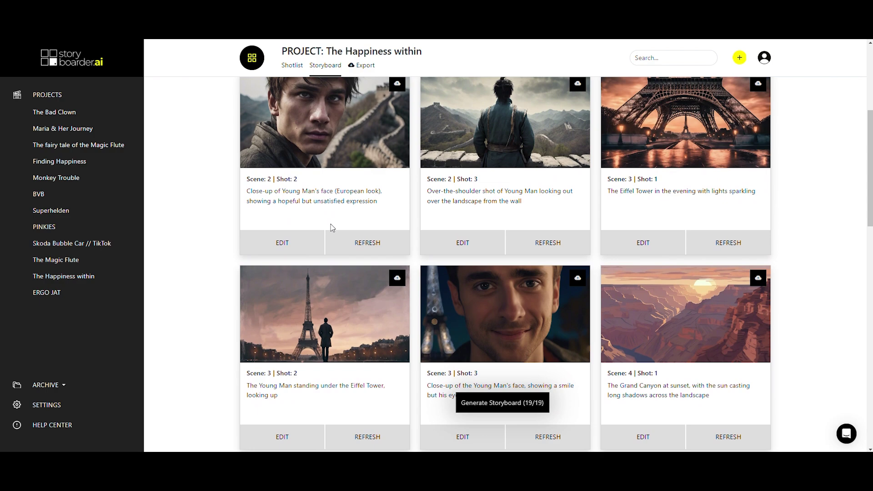
{"action": "scroll", "coordinate": [348, 224], "scroll_direction": "down", "scroll_amount": 5}
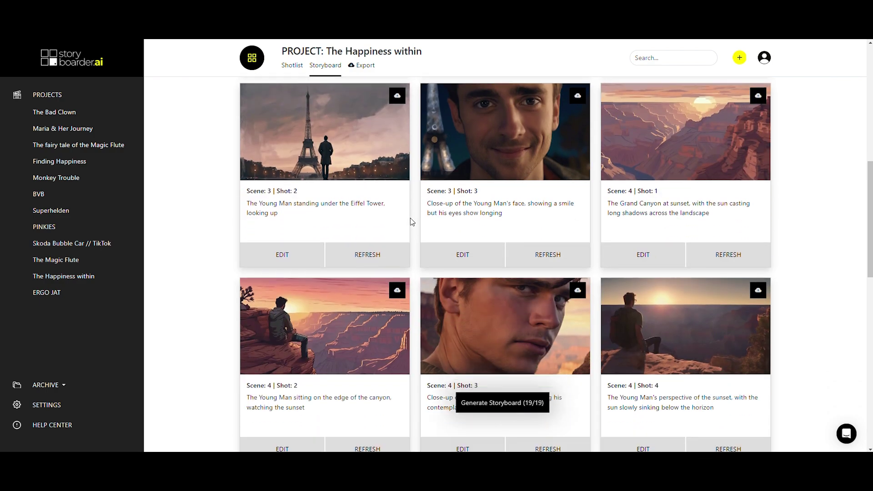
{"action": "scroll", "coordinate": [412, 218], "scroll_direction": "down", "scroll_amount": 3}
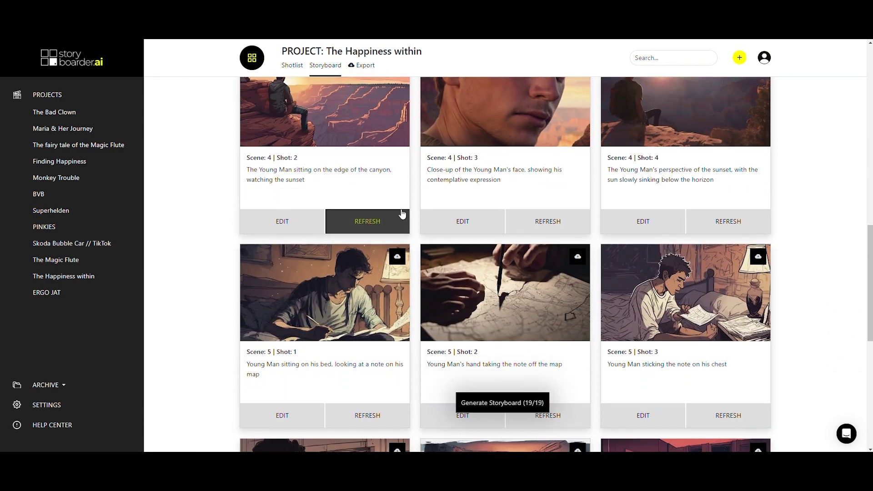
{"action": "scroll", "coordinate": [419, 209], "scroll_direction": "down", "scroll_amount": 3}
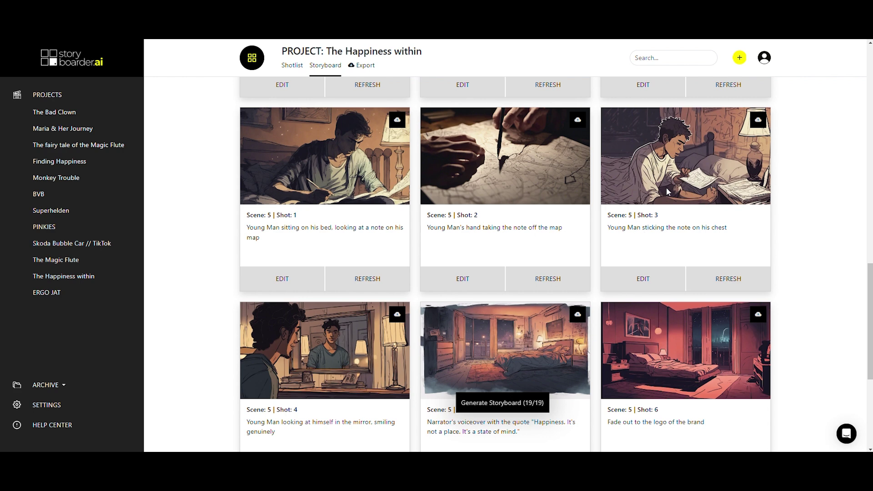
{"action": "scroll", "coordinate": [666, 188], "scroll_direction": "down", "scroll_amount": 5}
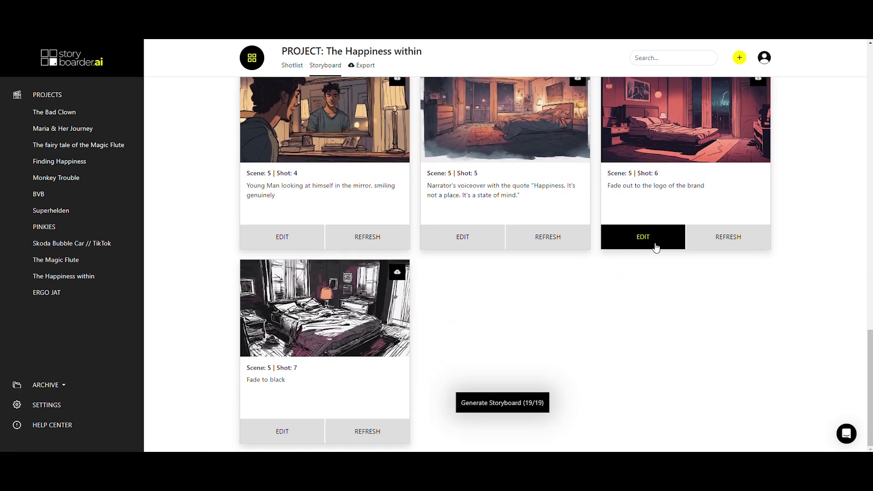
{"action": "scroll", "coordinate": [654, 219], "scroll_direction": "up", "scroll_amount": 1}
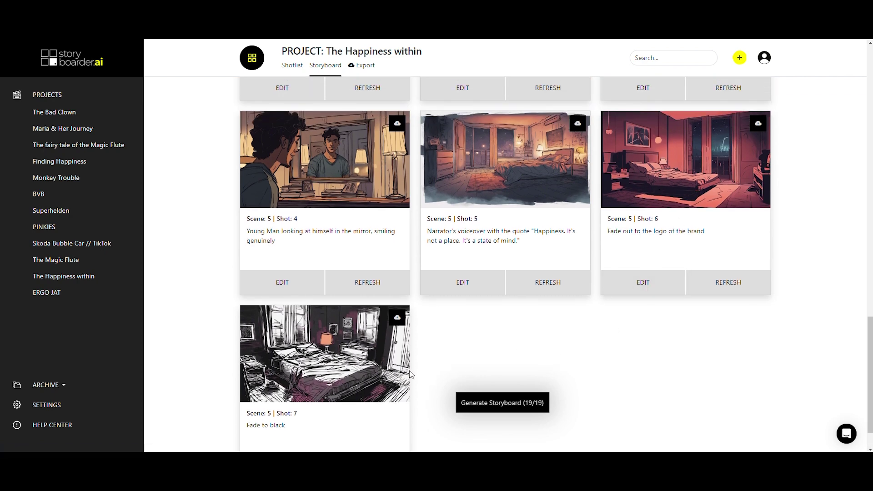
{"action": "scroll", "coordinate": [670, 196], "scroll_direction": "up", "scroll_amount": 10}
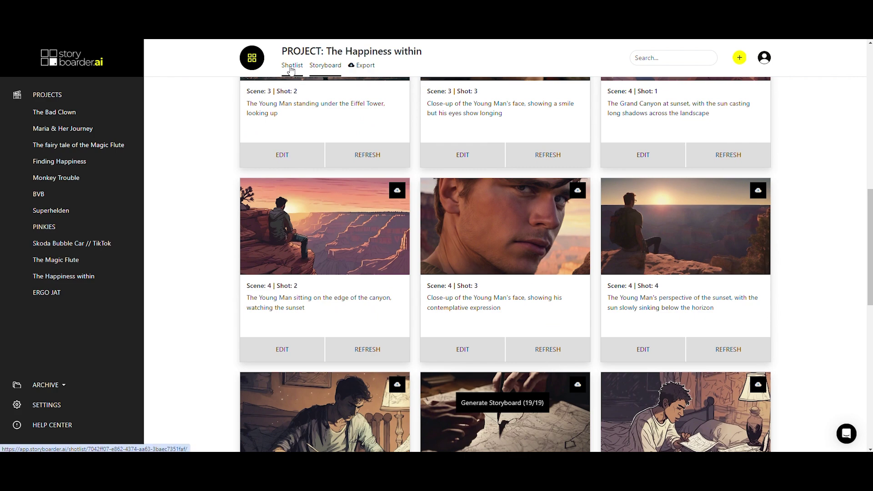
- Delete Scene 5 Shot 7 'Fade to black' from the shotlist and return to the storyboard
{"action": "left_click", "coordinate": [291, 68]}
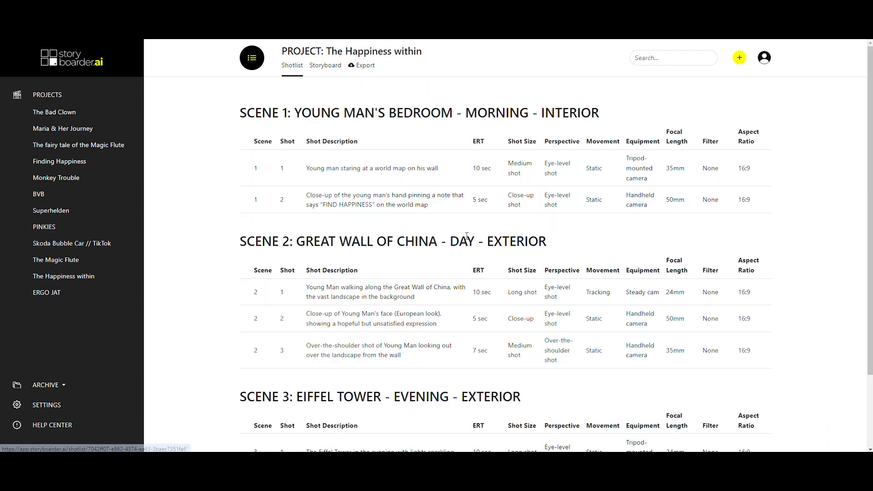
{"action": "scroll", "coordinate": [391, 294], "scroll_direction": "down", "scroll_amount": 12}
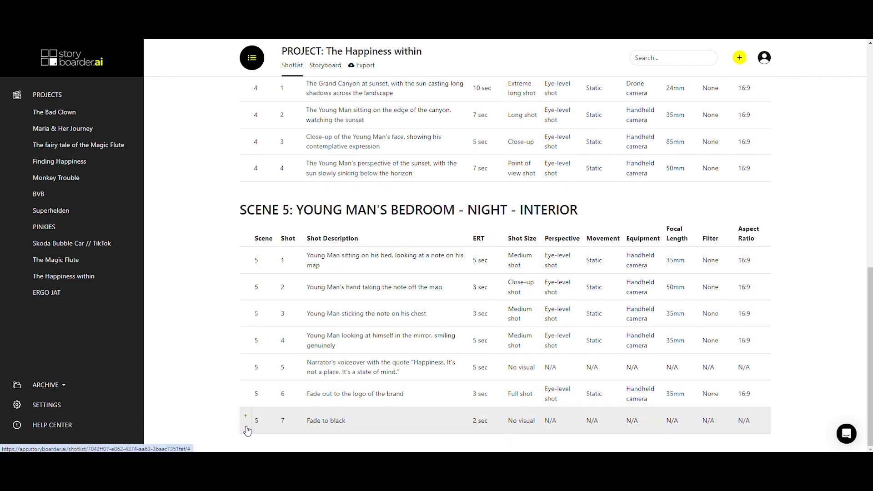
{"action": "left_click", "coordinate": [246, 429]}
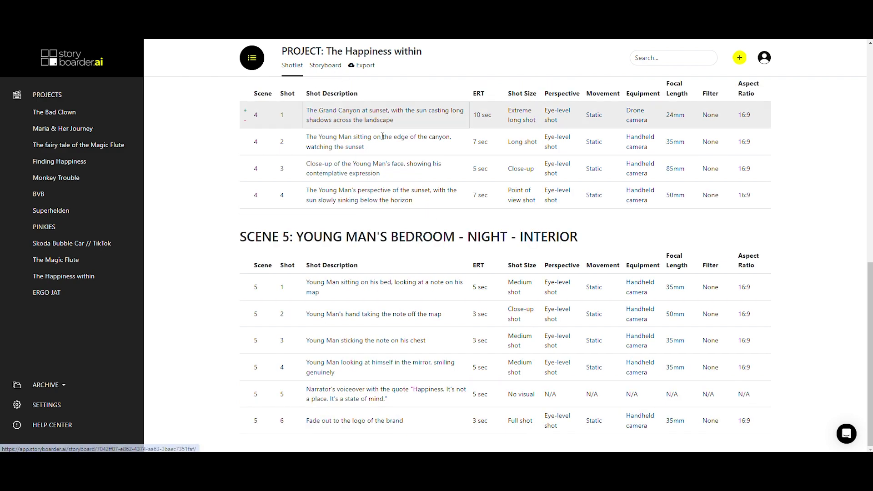
{"action": "left_click", "coordinate": [326, 65]}
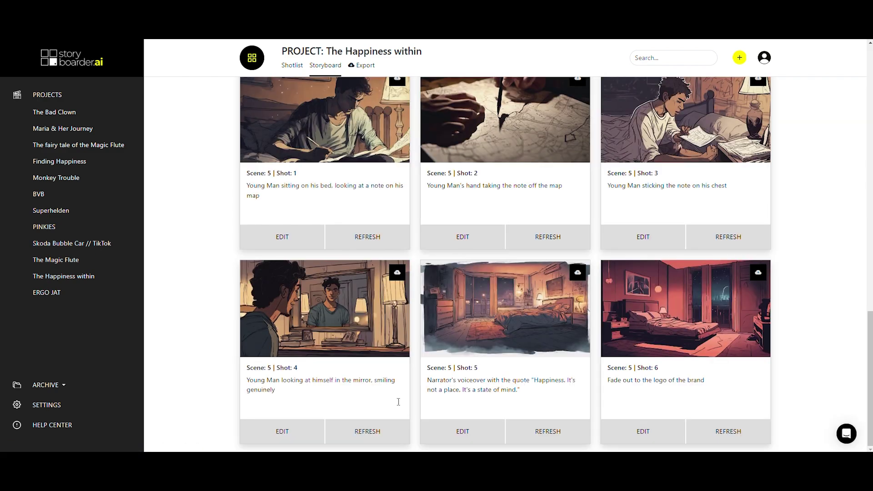
{"action": "scroll", "coordinate": [565, 353], "scroll_direction": "up", "scroll_amount": 4}
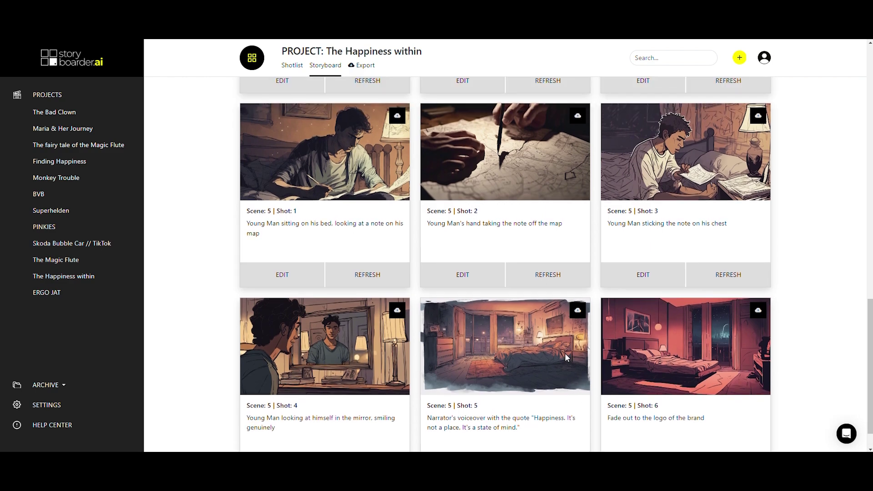
{"action": "scroll", "coordinate": [508, 301], "scroll_direction": "up", "scroll_amount": 13}
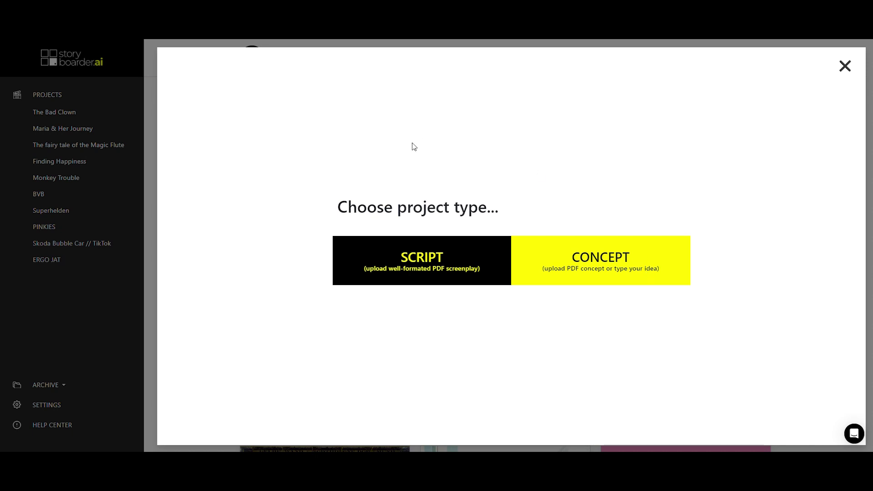
- Start a new SCRIPT-based project and go to its Title field for 'The Magic Flute'
{"action": "left_click", "coordinate": [419, 262]}
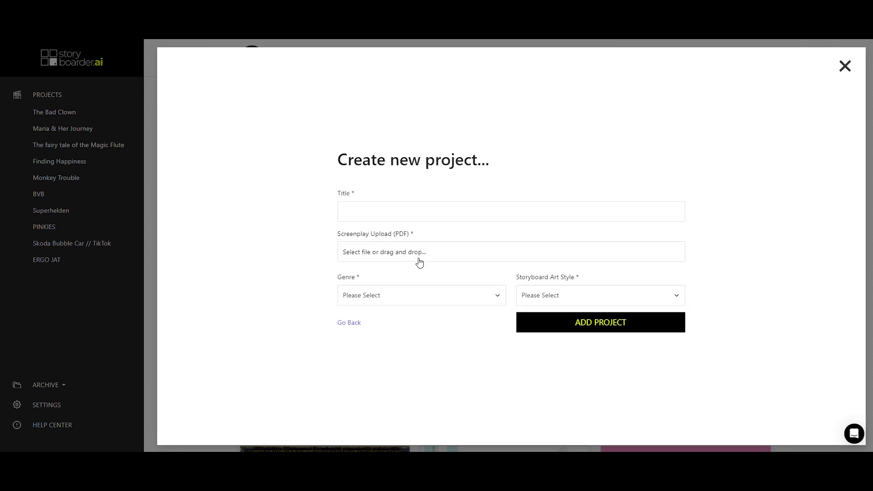
{"action": "left_click", "coordinate": [362, 206]}
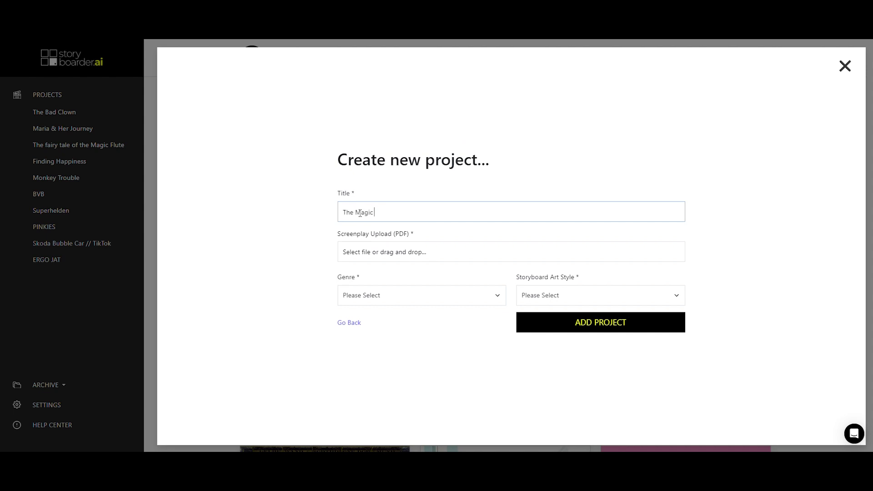
- Attach 'SCRIPT FORTLAUFEND Die Zauberflöte v6_220608.pdf' as the project's screenplay
{"action": "left_click", "coordinate": [389, 251]}
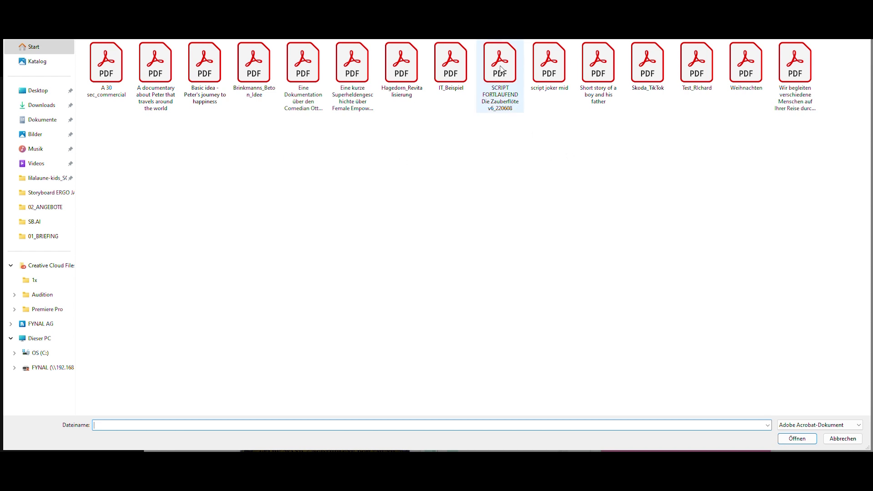
{"action": "left_click", "coordinate": [500, 68]}
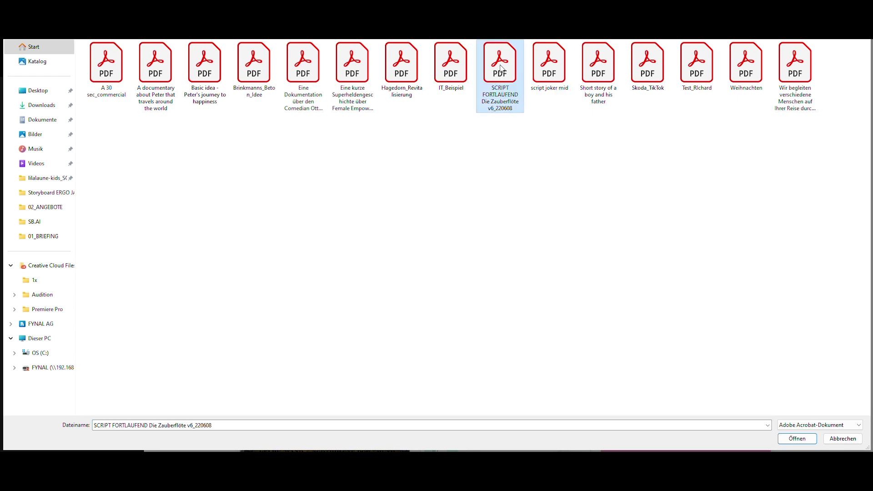
{"action": "left_click", "coordinate": [797, 438]}
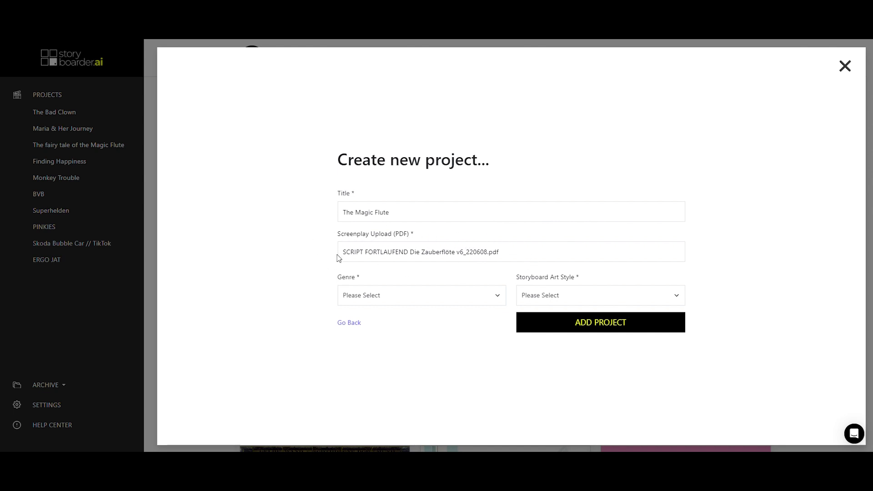
{"action": "left_click", "coordinate": [507, 258]}
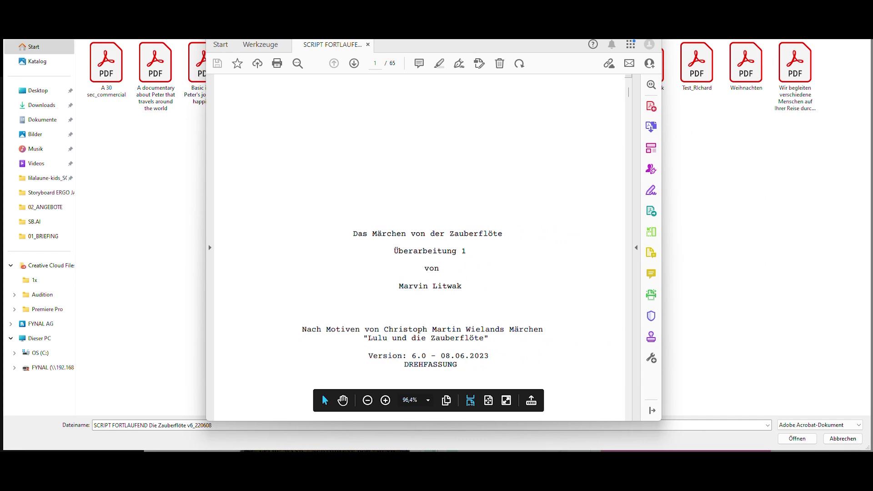
- Scroll through the Zauberflöte script in Acrobat to page 14, scene 12 TURM IN SARASTRO BURG
{"action": "scroll", "coordinate": [404, 185], "scroll_direction": "down", "scroll_amount": 4}
{"action": "scroll", "coordinate": [404, 185], "scroll_direction": "down", "scroll_amount": 10}
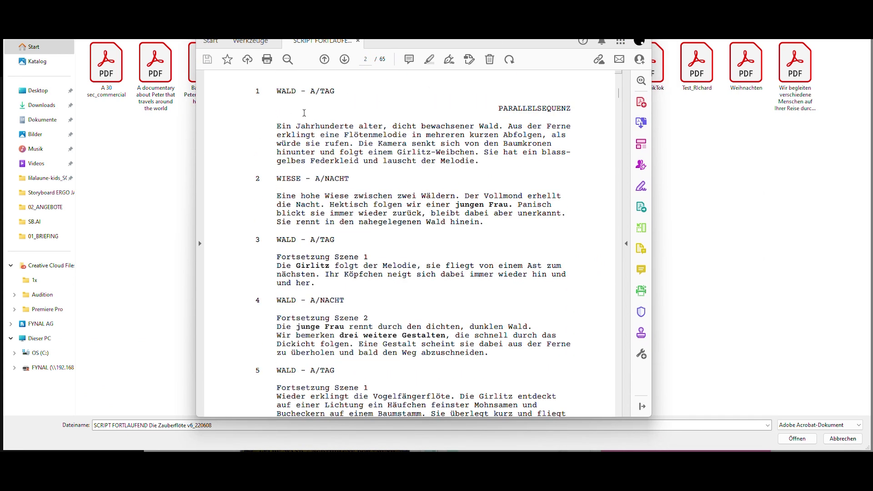
{"action": "scroll", "coordinate": [489, 146], "scroll_direction": "down", "scroll_amount": 2}
{"action": "scroll", "coordinate": [489, 147], "scroll_direction": "down", "scroll_amount": 15}
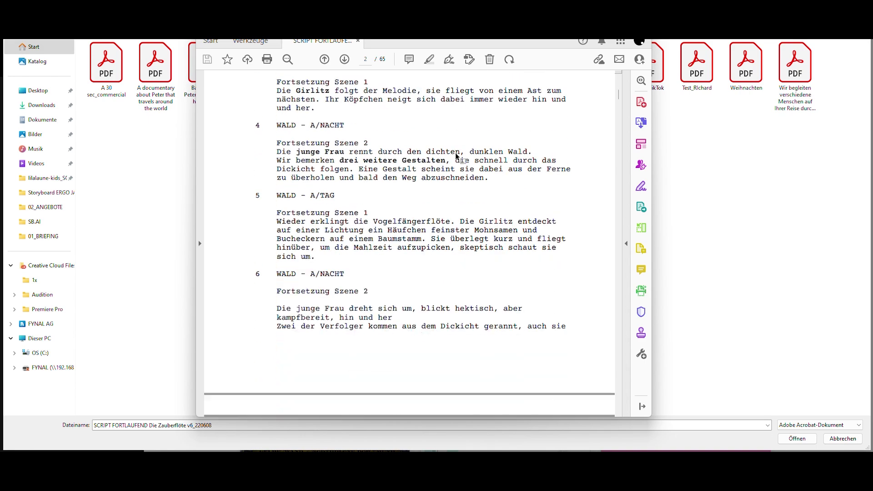
{"action": "scroll", "coordinate": [442, 157], "scroll_direction": "down", "scroll_amount": 12}
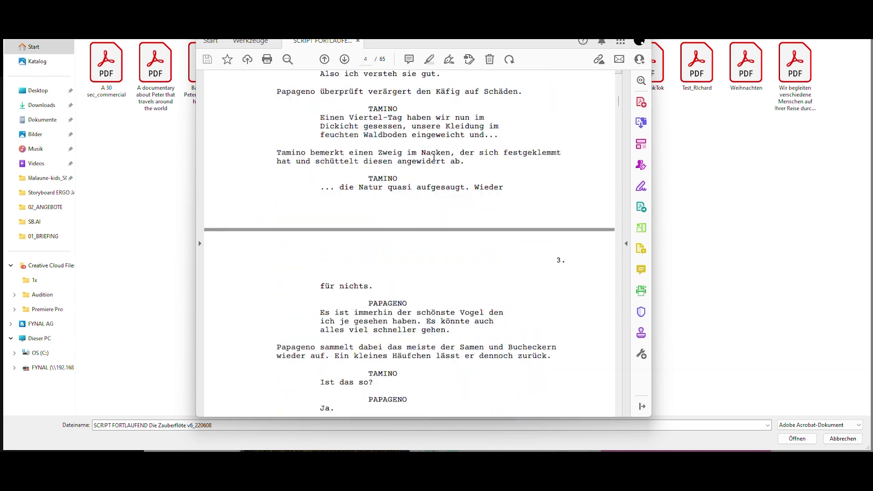
{"action": "scroll", "coordinate": [421, 162], "scroll_direction": "down", "scroll_amount": 12}
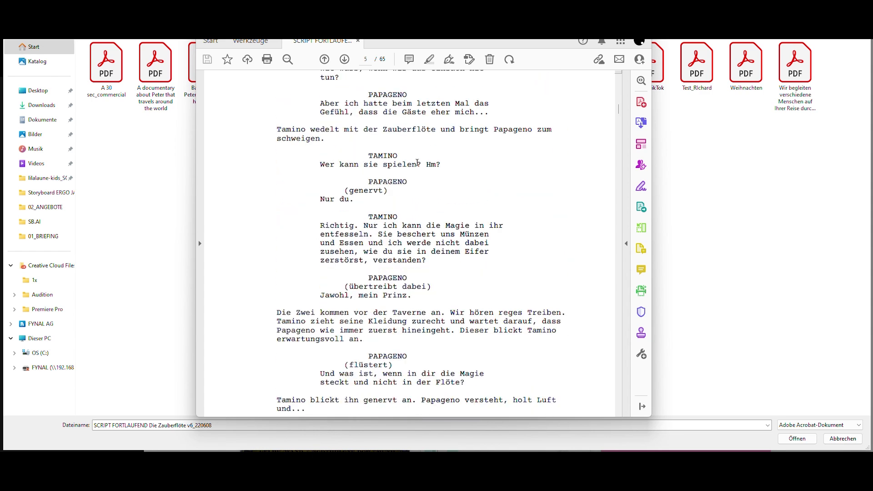
{"action": "scroll", "coordinate": [417, 161], "scroll_direction": "up", "scroll_amount": 5}
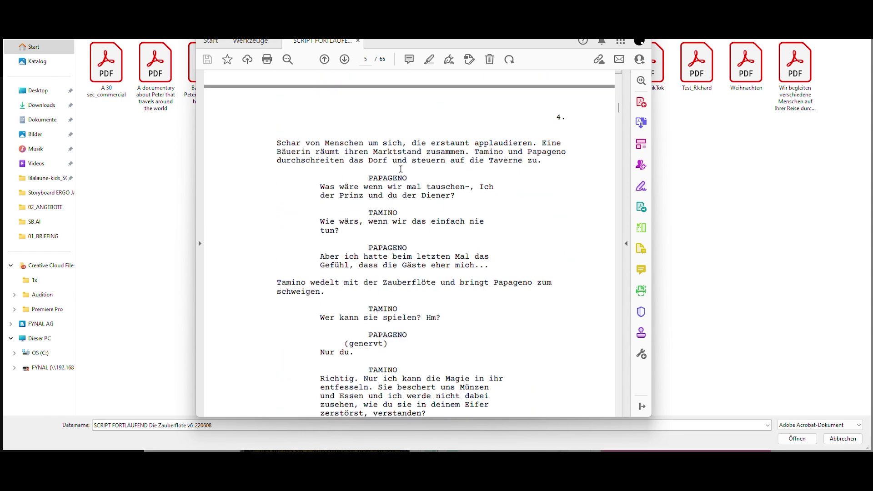
{"action": "scroll", "coordinate": [387, 164], "scroll_direction": "down", "scroll_amount": 5}
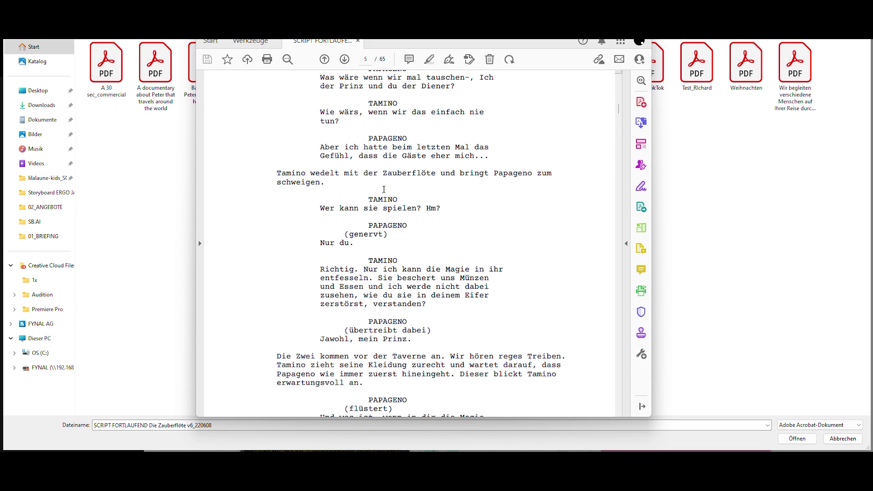
{"action": "scroll", "coordinate": [384, 189], "scroll_direction": "down", "scroll_amount": 20}
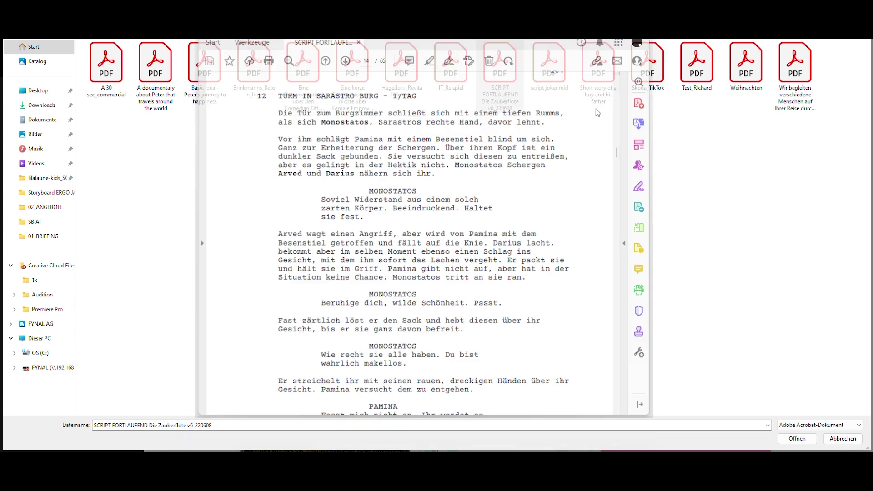
- Confirm the script PDF, choose Comedy genre and Detailed Sketch (colored) art style, and add the project
{"action": "left_click", "coordinate": [797, 438]}
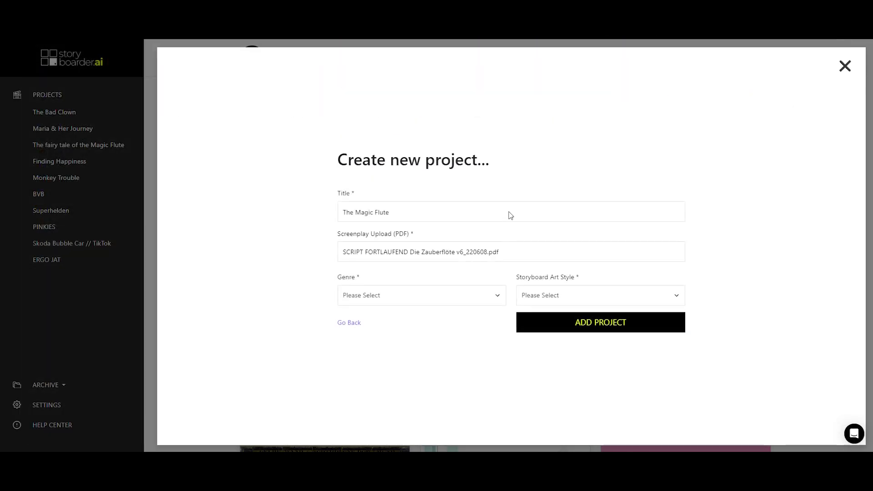
{"action": "left_click", "coordinate": [373, 301]}
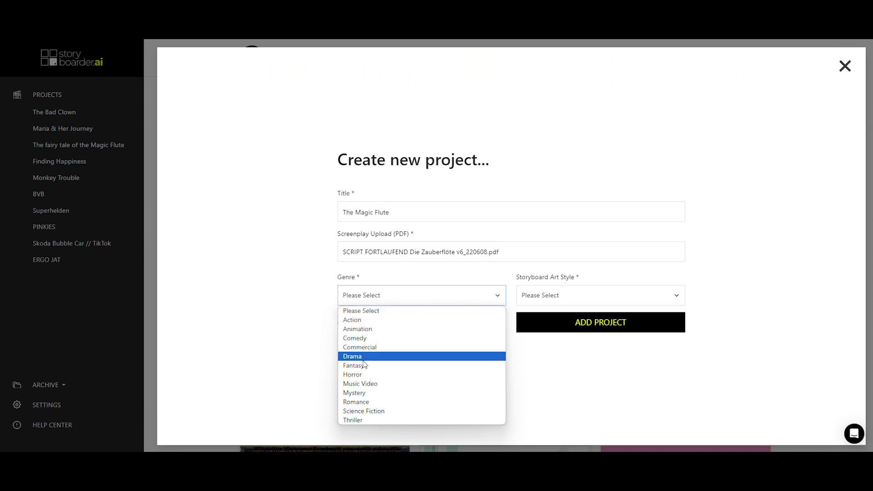
{"action": "left_click", "coordinate": [359, 338]}
{"action": "left_click", "coordinate": [569, 296]}
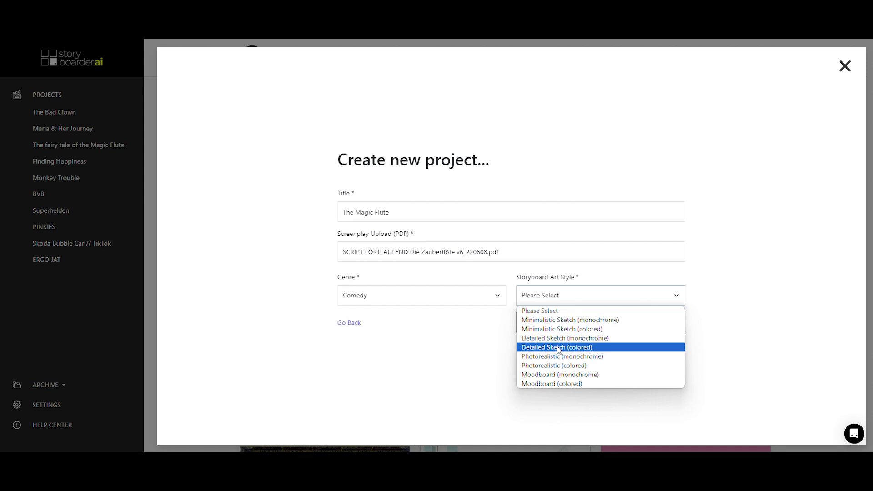
{"action": "left_click", "coordinate": [558, 348]}
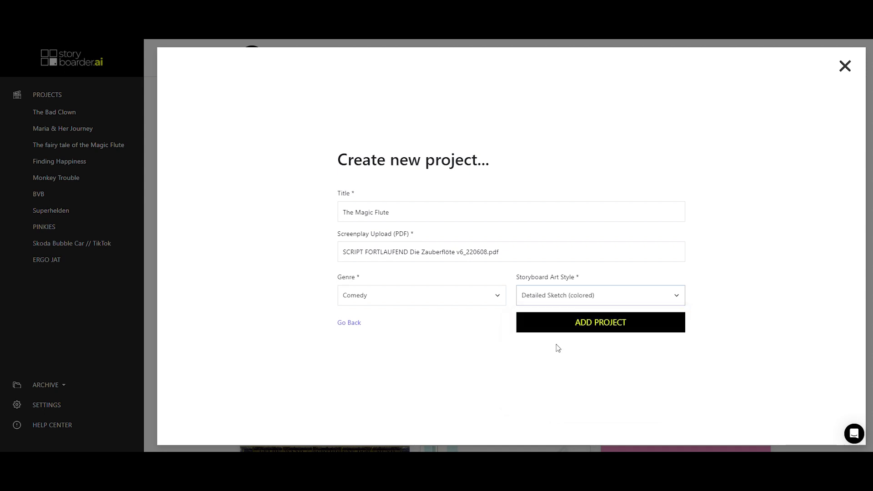
{"action": "left_click", "coordinate": [587, 324]}
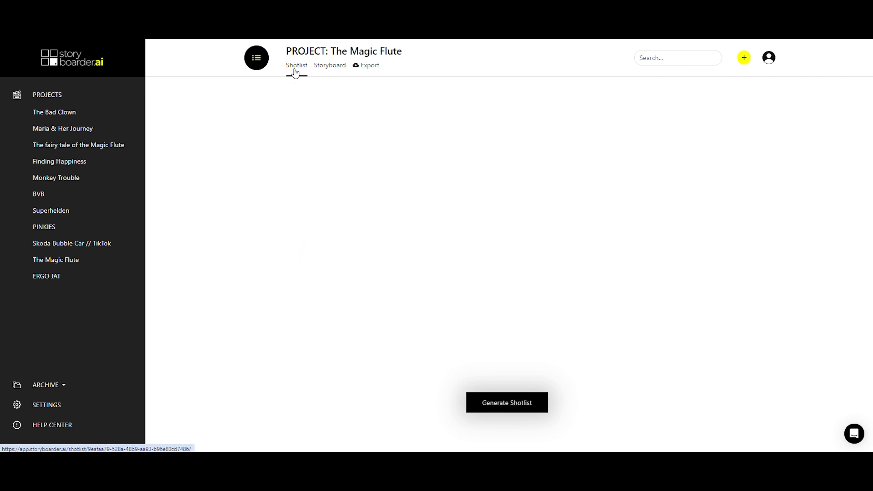
- Generate the Magic Flute shot list from the uploaded script
{"action": "left_click", "coordinate": [500, 404]}
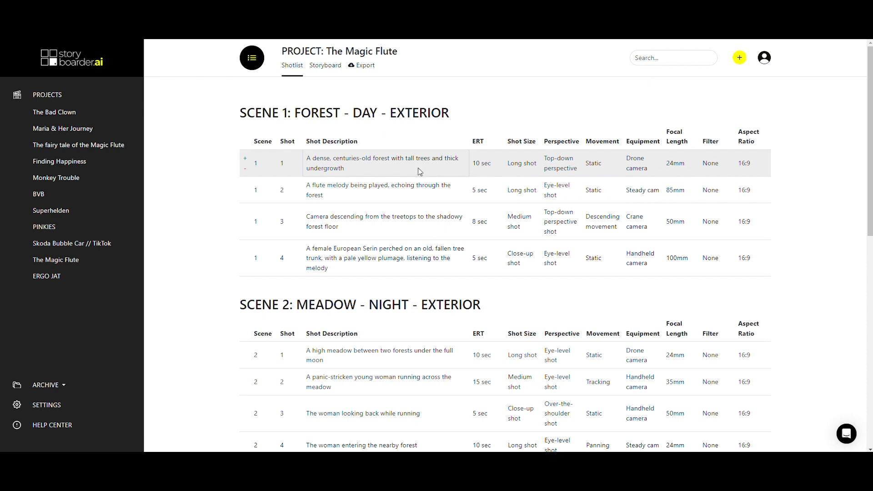
- Delete the flute-melody shot (Shot 2) from Scene 1
{"action": "scroll", "coordinate": [405, 196], "scroll_direction": "down", "scroll_amount": 4}
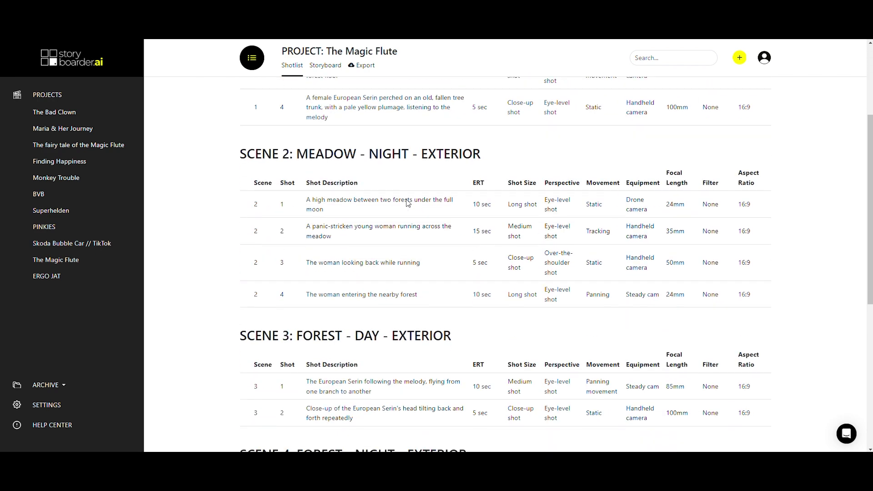
{"action": "scroll", "coordinate": [406, 196], "scroll_direction": "down", "scroll_amount": 6}
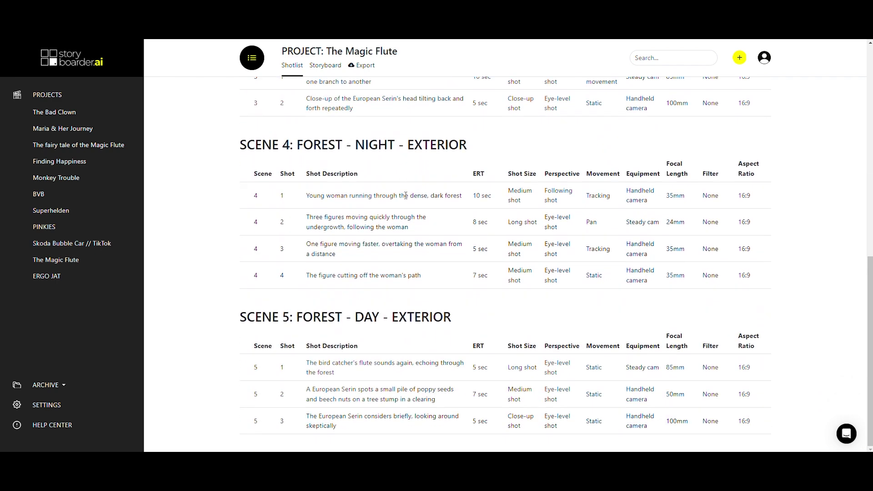
{"action": "scroll", "coordinate": [411, 255], "scroll_direction": "up", "scroll_amount": 10}
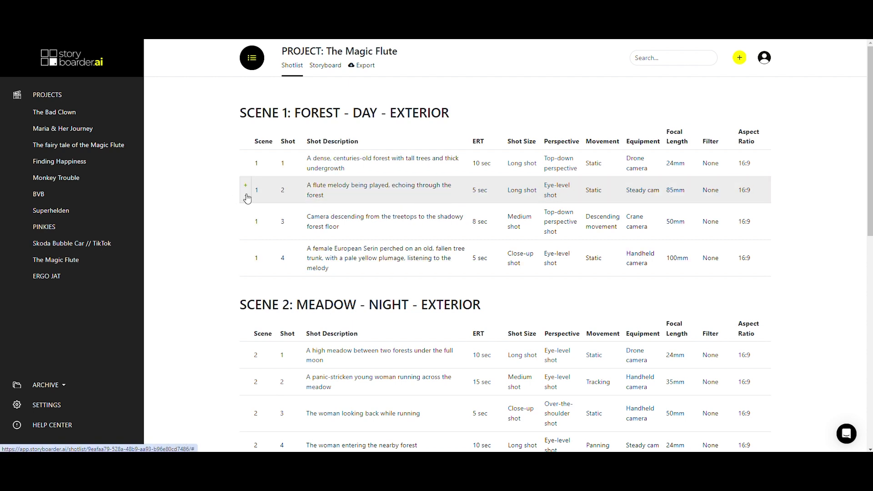
{"action": "left_click", "coordinate": [246, 198]}
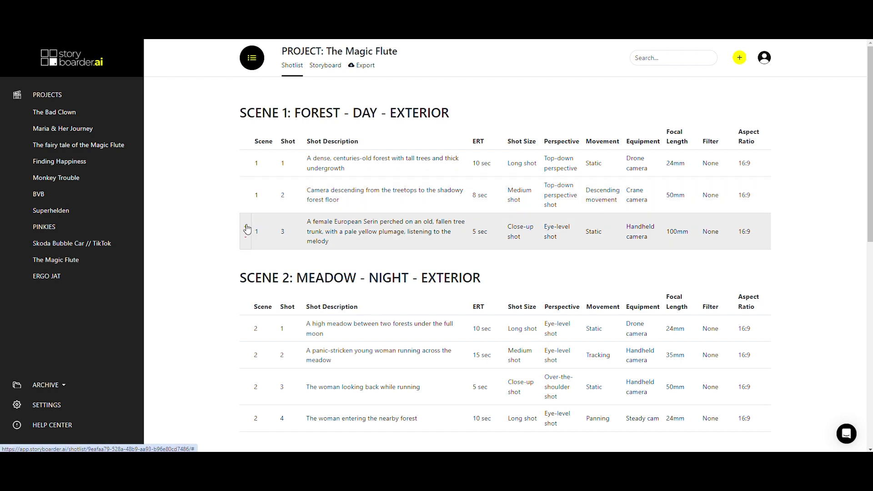
- Duplicate shot 1-3 and change the copy's description to 'A young man running through the forest'
{"action": "left_click", "coordinate": [246, 227]}
{"action": "key", "text": "ctrl+a"}
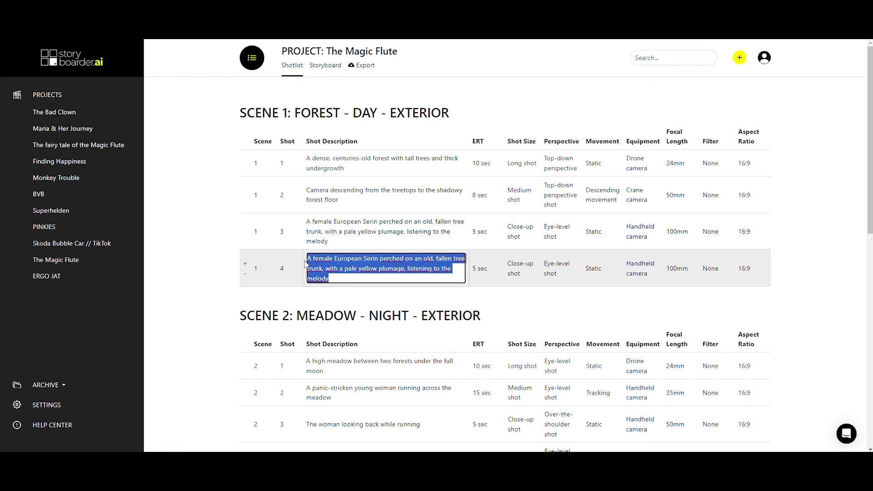
{"action": "type", "text": "A young man running through the forest"}
{"action": "left_click", "coordinate": [586, 286]}
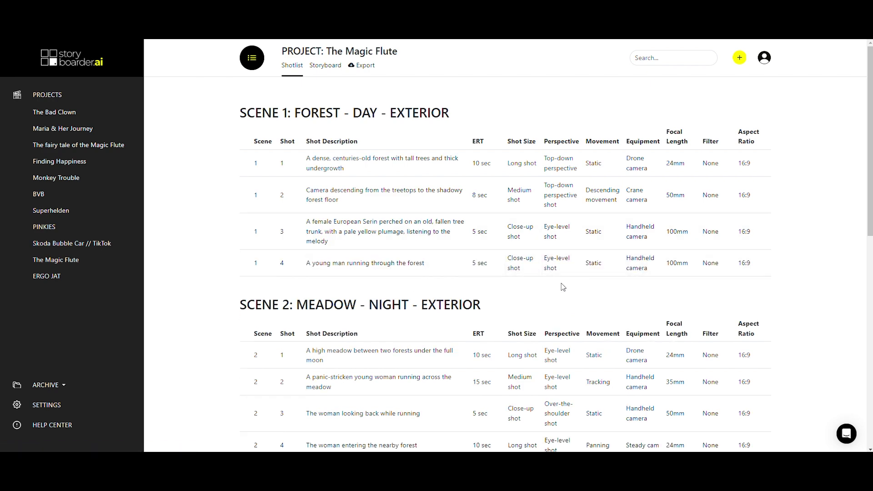
{"action": "scroll", "coordinate": [406, 269], "scroll_direction": "down", "scroll_amount": 8}
{"action": "scroll", "coordinate": [406, 269], "scroll_direction": "up", "scroll_amount": 6}
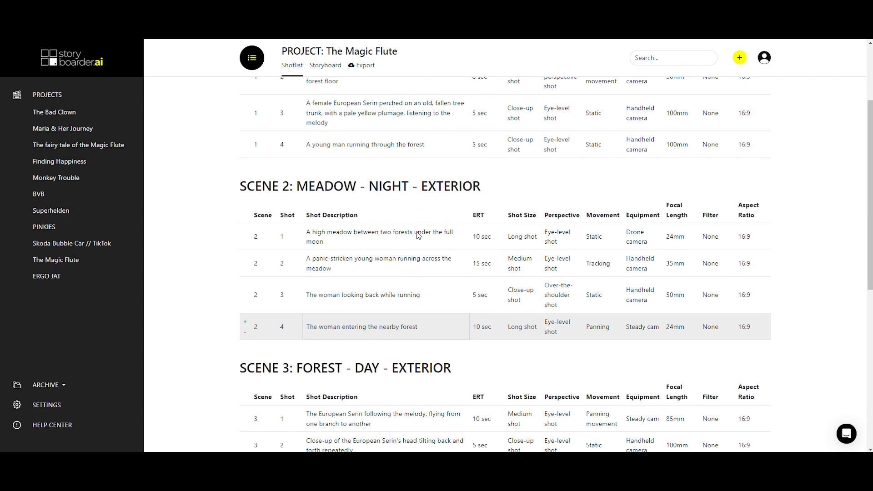
{"action": "scroll", "coordinate": [391, 228], "scroll_direction": "down", "scroll_amount": 8}
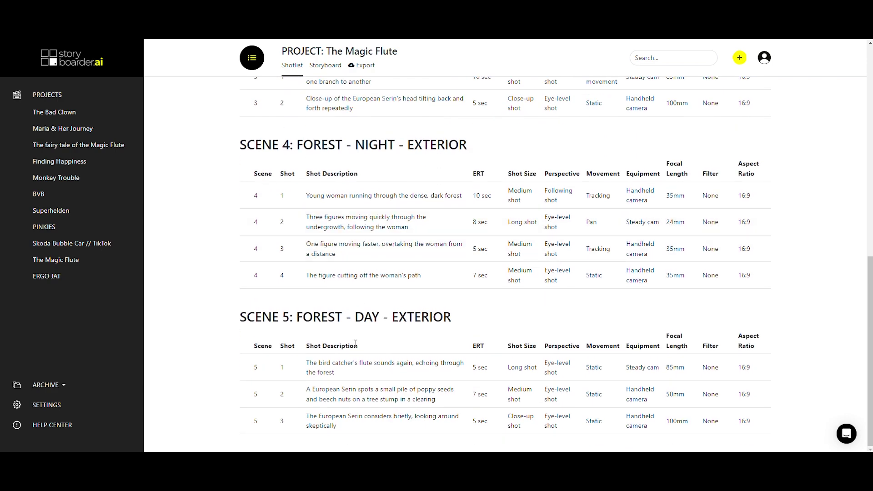
{"action": "scroll", "coordinate": [409, 346], "scroll_direction": "up", "scroll_amount": 12}
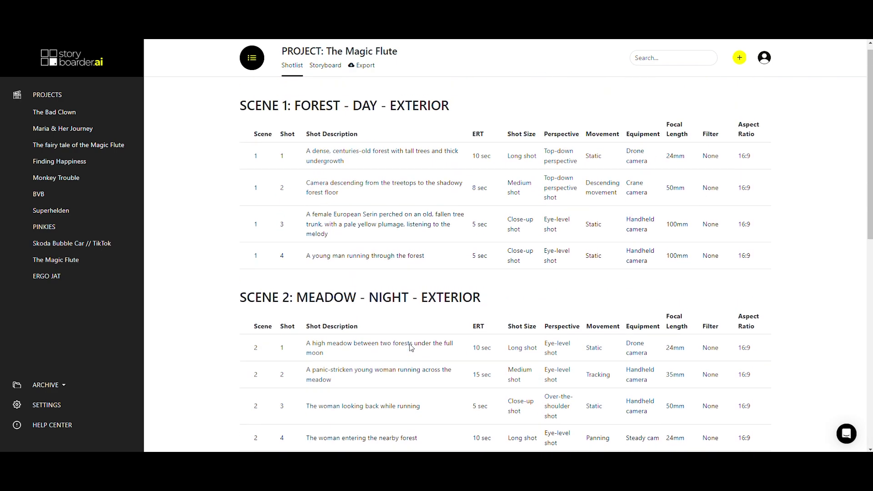
- Set the new shot to Low Angle perspective, Medium shot size and 50mm focal length
{"action": "left_click", "coordinate": [553, 268]}
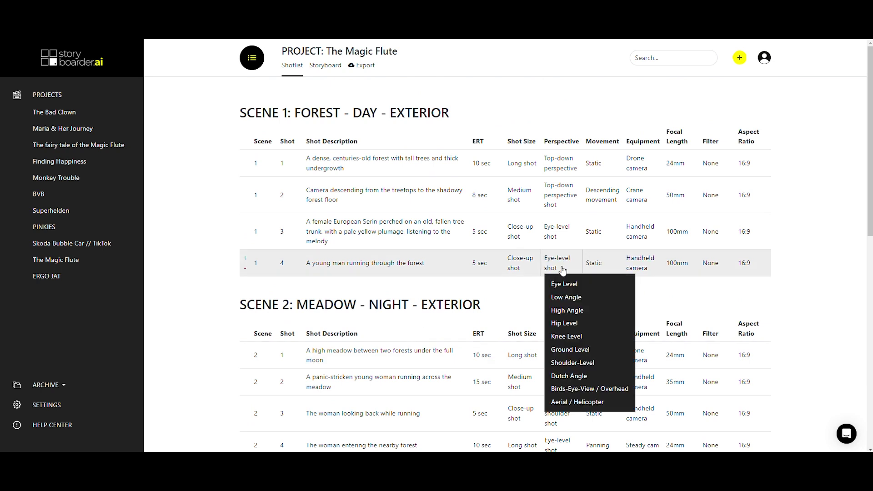
{"action": "left_click", "coordinate": [569, 300]}
{"action": "left_click", "coordinate": [525, 272]}
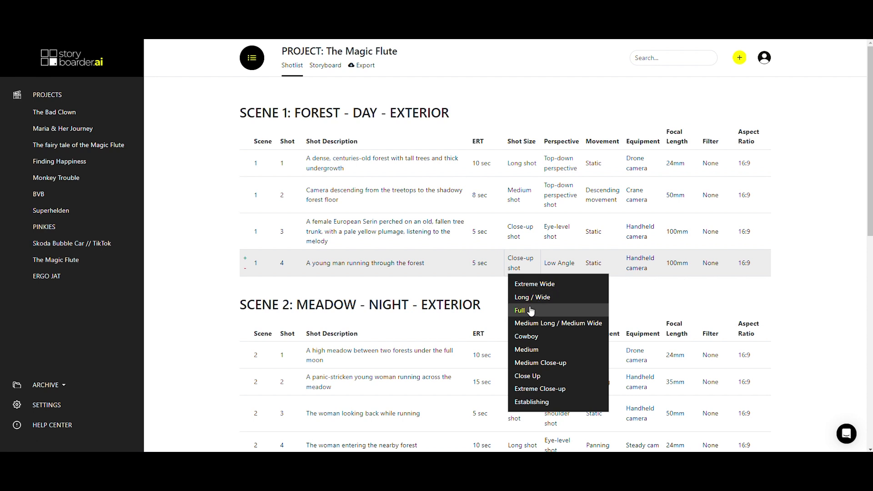
{"action": "left_click", "coordinate": [536, 353]}
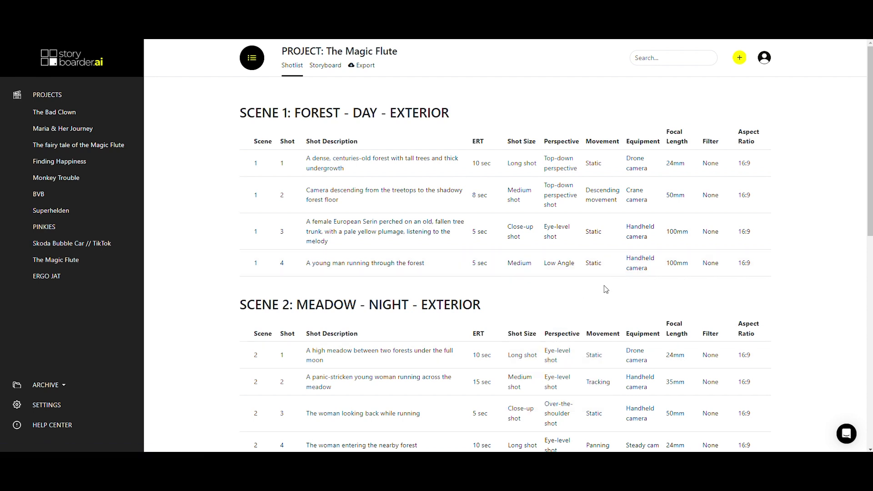
{"action": "left_click", "coordinate": [672, 263]}
{"action": "left_click_drag", "start_coordinate": [677, 263], "coordinate": [653, 269]}
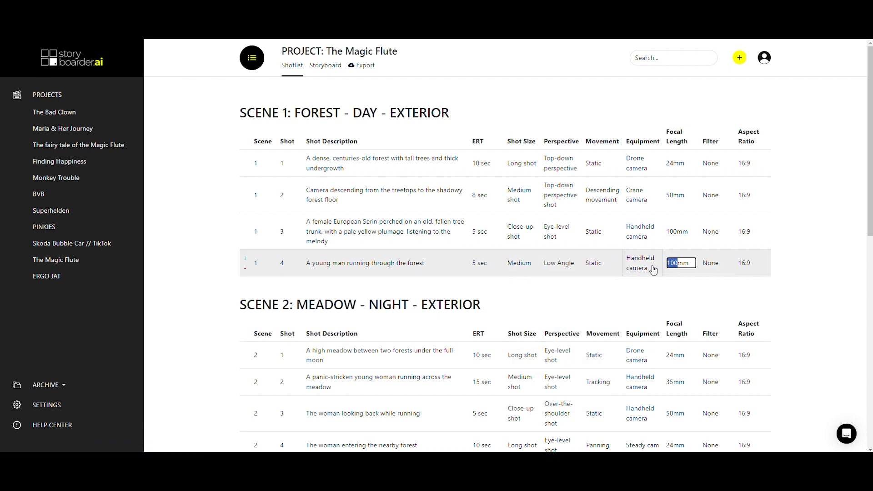
{"action": "type", "text": "50"}
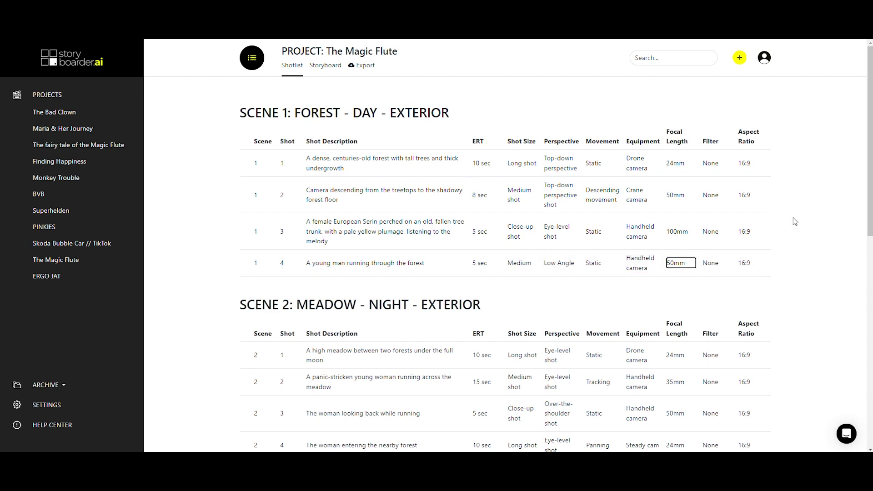
{"action": "left_click", "coordinate": [807, 214]}
{"action": "scroll", "coordinate": [457, 266], "scroll_direction": "down", "scroll_amount": 10}
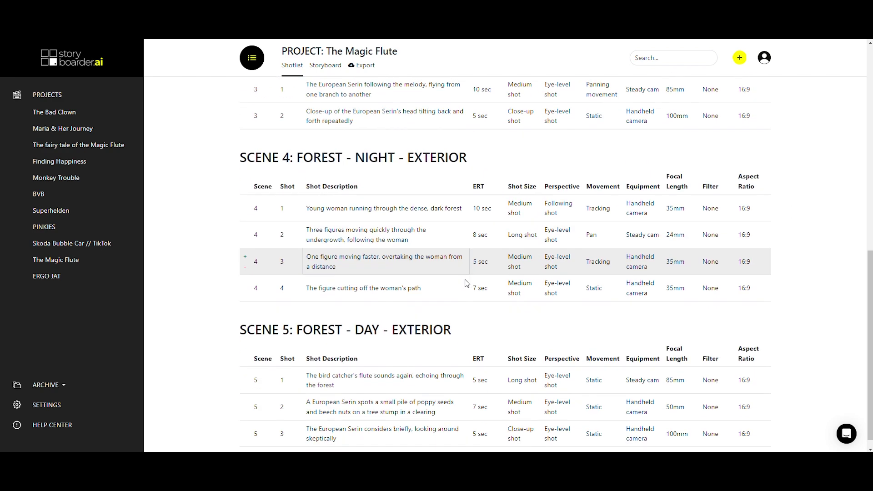
{"action": "scroll", "coordinate": [441, 286], "scroll_direction": "up", "scroll_amount": 10}
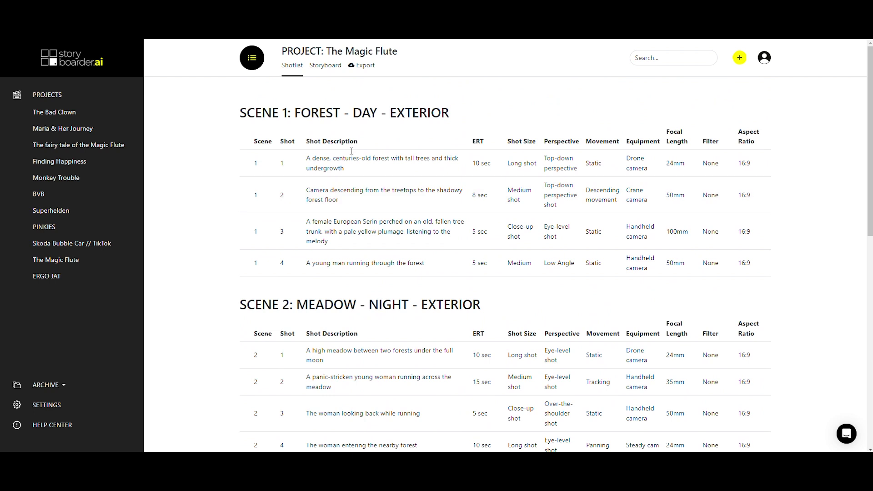
- Generate storyboard images for all shots and scroll through the resulting cards
{"action": "left_click", "coordinate": [324, 66]}
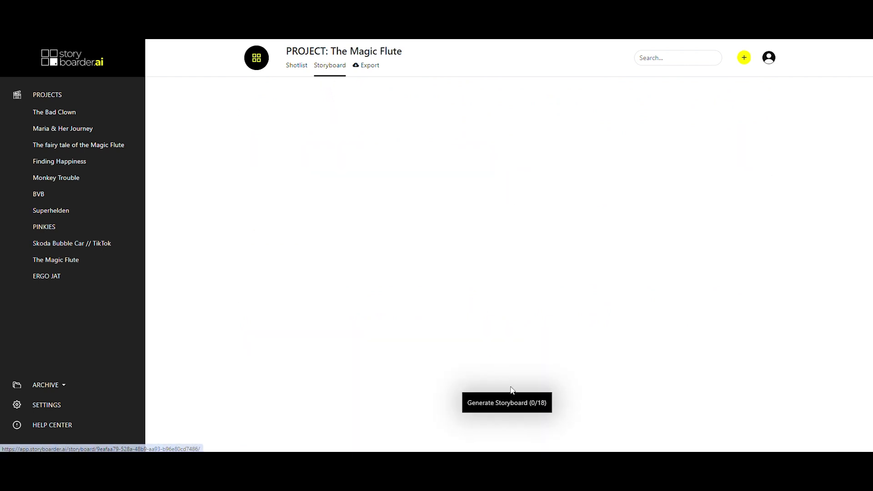
{"action": "left_click", "coordinate": [498, 405]}
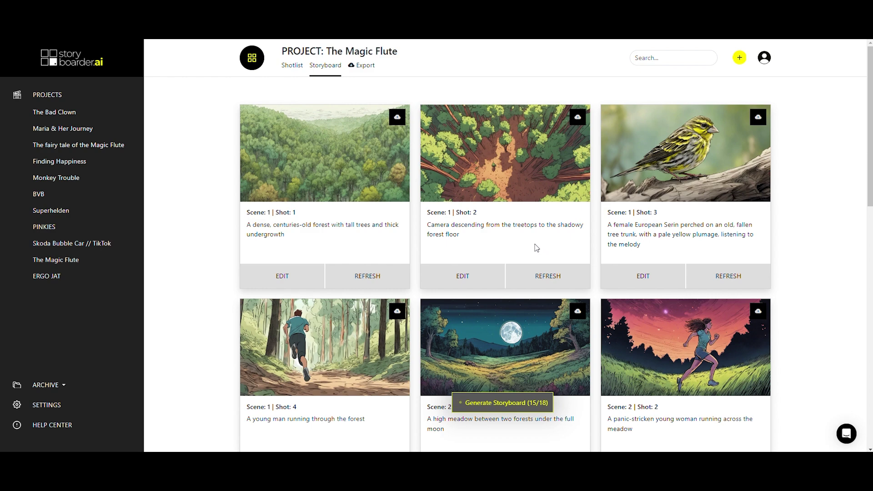
{"action": "scroll", "coordinate": [511, 247], "scroll_direction": "down", "scroll_amount": 3}
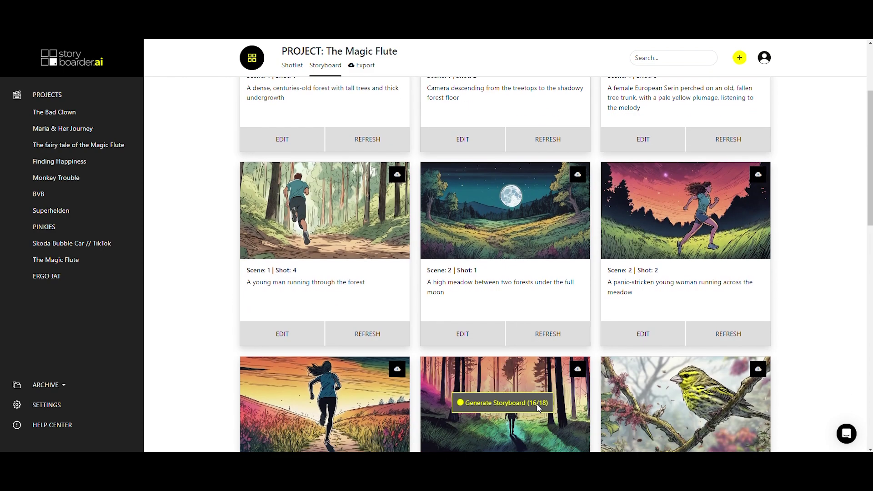
{"action": "scroll", "coordinate": [546, 403], "scroll_direction": "down", "scroll_amount": 1}
{"action": "scroll", "coordinate": [541, 401], "scroll_direction": "down", "scroll_amount": 9}
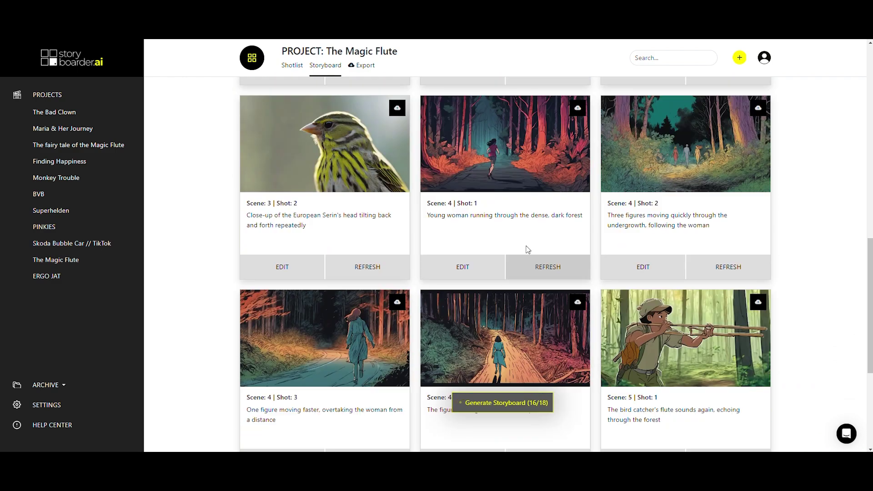
{"action": "scroll", "coordinate": [541, 214], "scroll_direction": "down", "scroll_amount": 3}
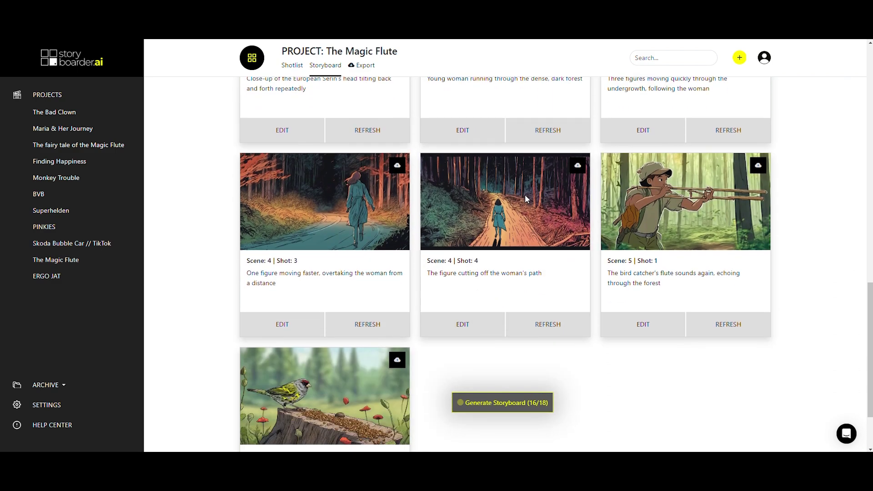
{"action": "scroll", "coordinate": [403, 169], "scroll_direction": "down", "scroll_amount": 2}
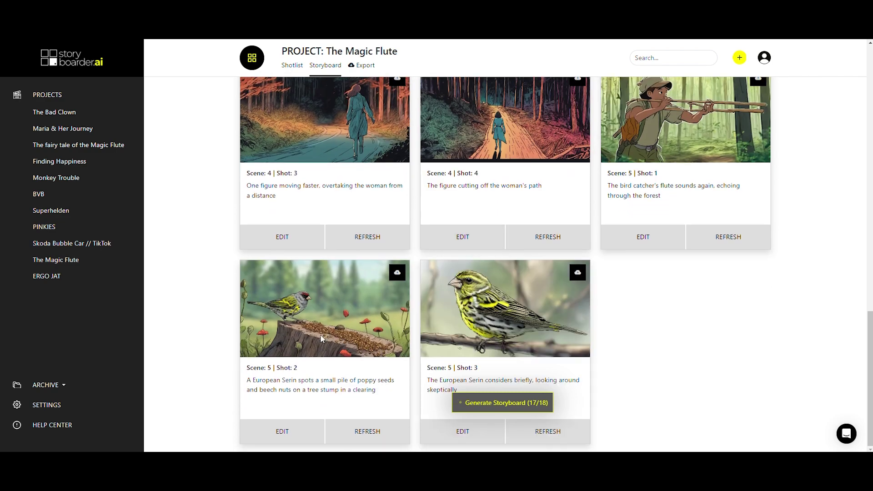
{"action": "scroll", "coordinate": [443, 329], "scroll_direction": "up", "scroll_amount": 6}
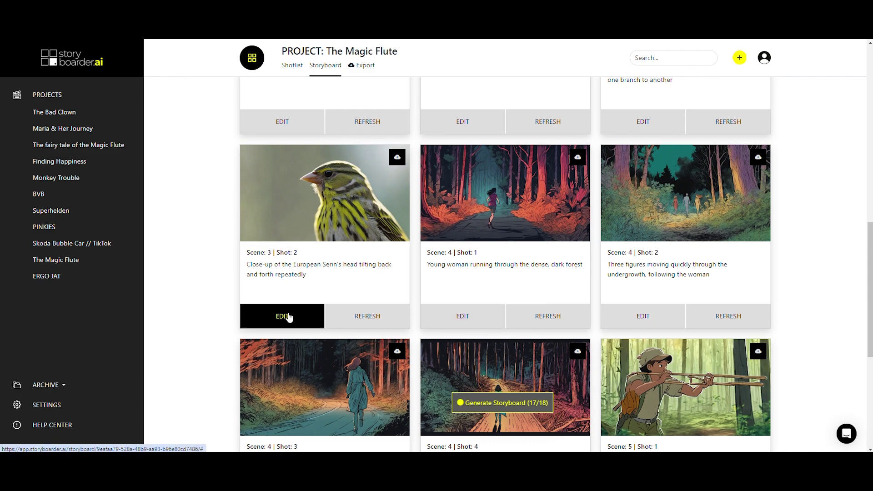
- Change Scene 3 Shot 2's description to 'European red Serin', save it and regenerate its image
{"action": "left_click", "coordinate": [285, 316]}
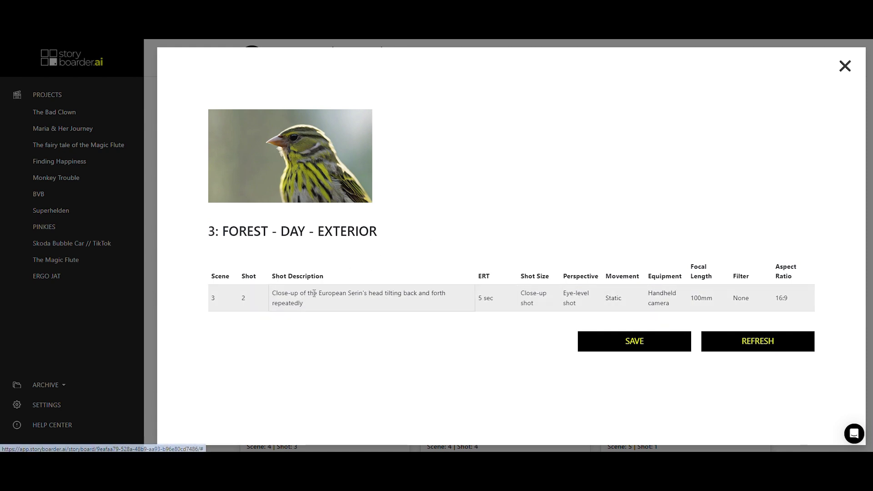
{"action": "left_click", "coordinate": [305, 305]}
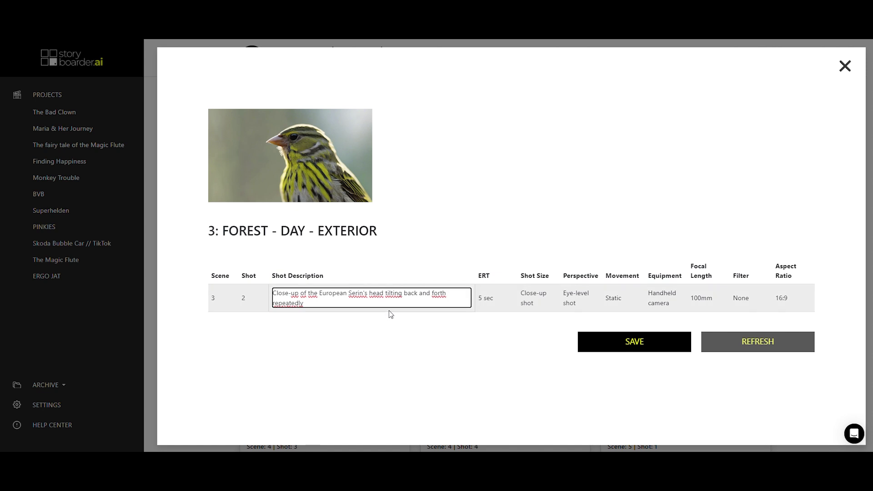
{"action": "type", "text": "red"}
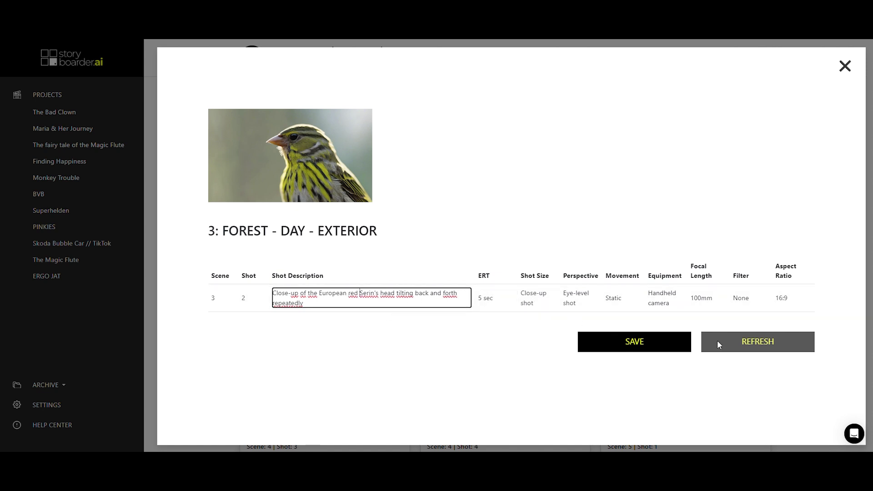
{"action": "left_click", "coordinate": [642, 344]}
{"action": "left_click", "coordinate": [739, 346]}
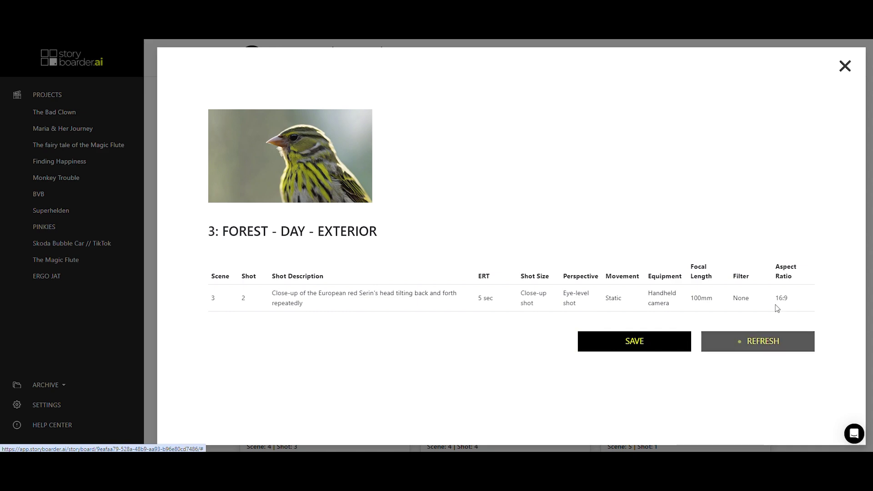
{"action": "left_click", "coordinate": [846, 66]}
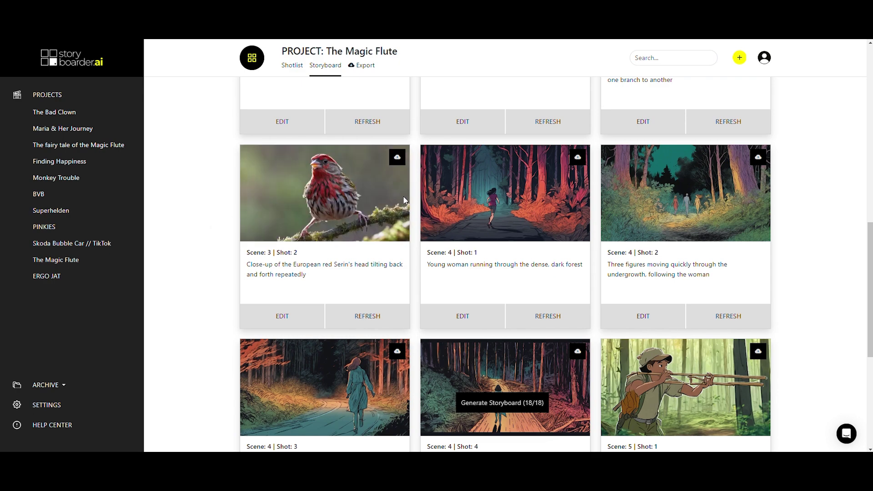
- Replace Scene 1 Shot 1's forest image with the uploaded lagerhalle derelict-hall photo
{"action": "scroll", "coordinate": [642, 225], "scroll_direction": "down", "scroll_amount": 6}
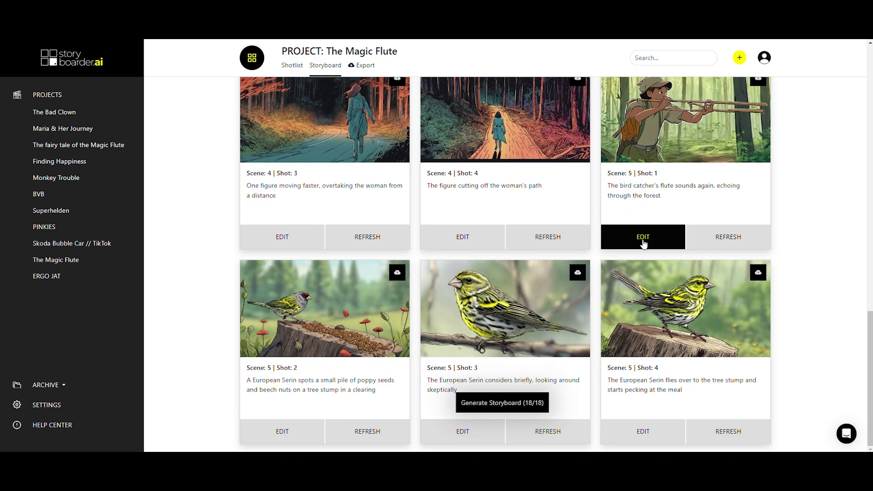
{"action": "scroll", "coordinate": [642, 241], "scroll_direction": "up", "scroll_amount": 7}
{"action": "scroll", "coordinate": [621, 278], "scroll_direction": "up", "scroll_amount": 12}
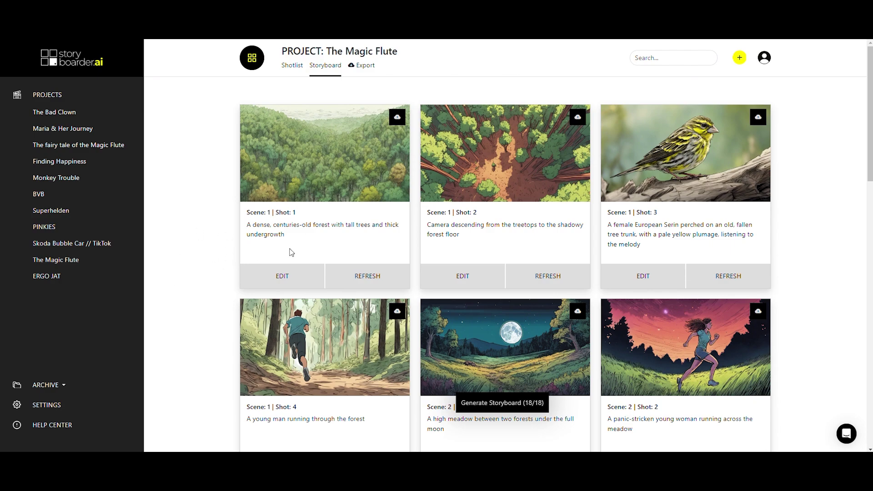
{"action": "scroll", "coordinate": [683, 213], "scroll_direction": "down", "scroll_amount": 10}
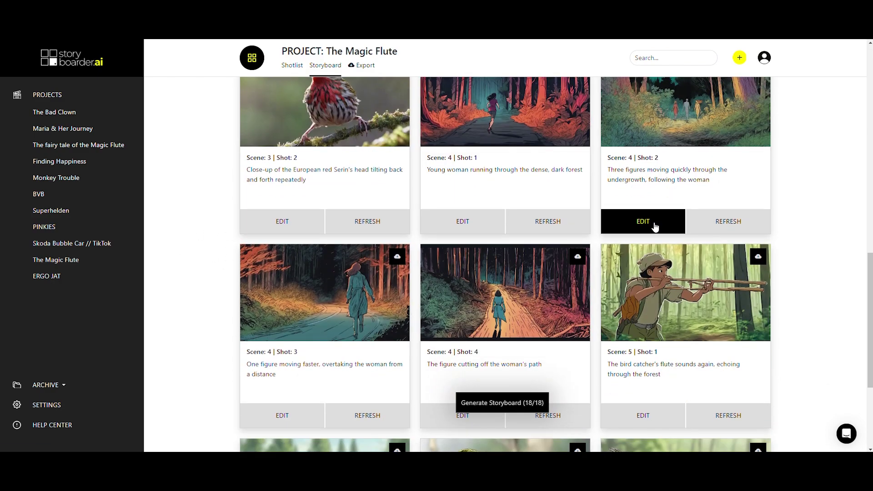
{"action": "scroll", "coordinate": [643, 223], "scroll_direction": "up", "scroll_amount": 10}
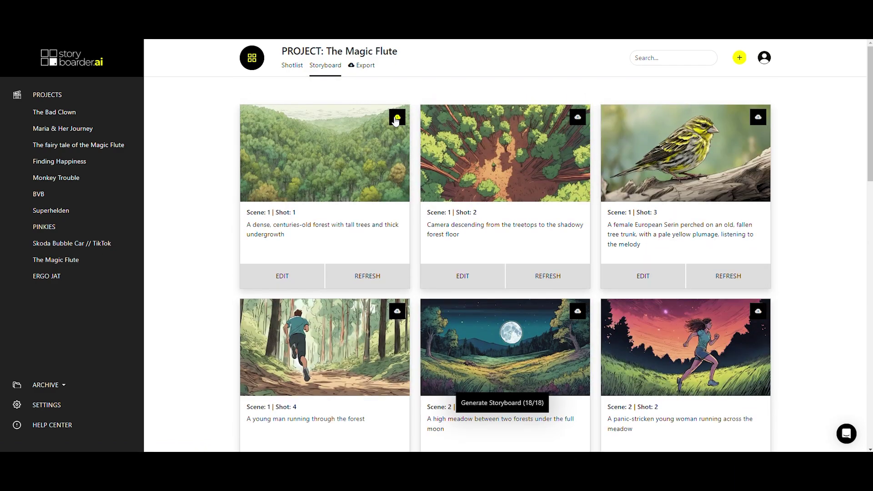
{"action": "left_click", "coordinate": [397, 120]}
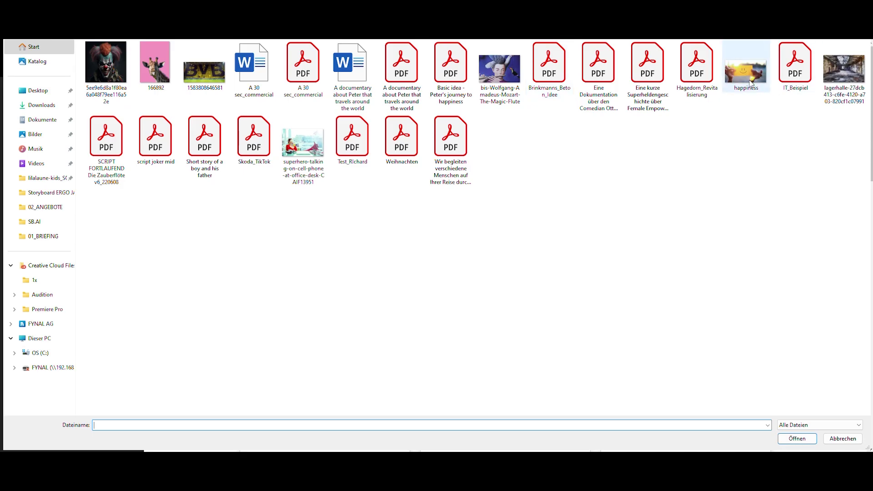
{"action": "left_click", "coordinate": [845, 73]}
{"action": "left_click", "coordinate": [813, 439]}
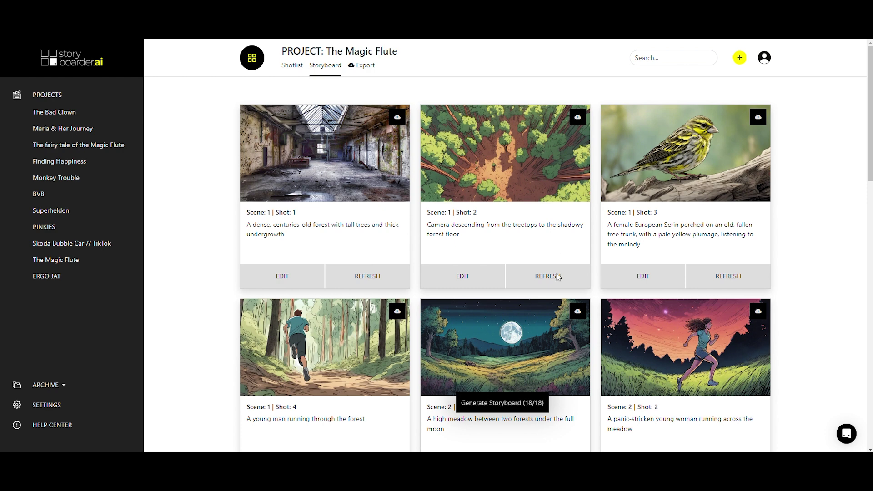
- Try PNG images for the storyboard export, then close the export options and dismiss the file chooser
{"action": "left_click", "coordinate": [364, 67]}
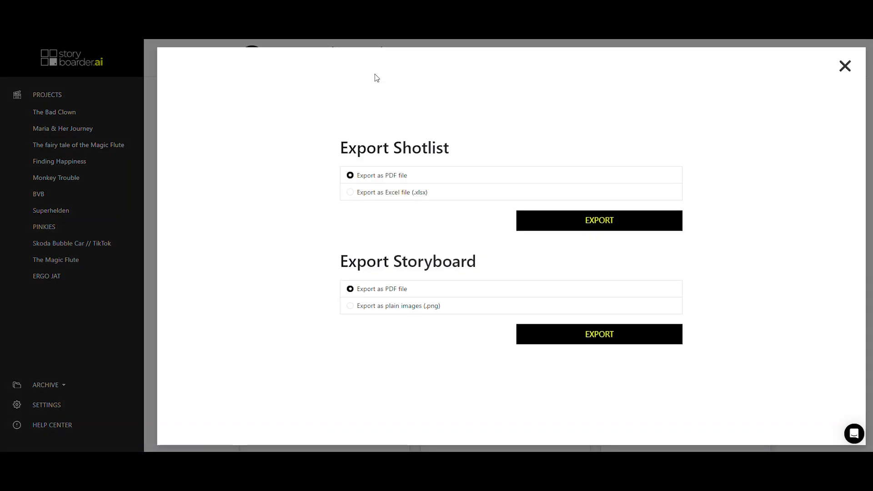
{"action": "left_click", "coordinate": [351, 306]}
{"action": "left_click", "coordinate": [845, 66]}
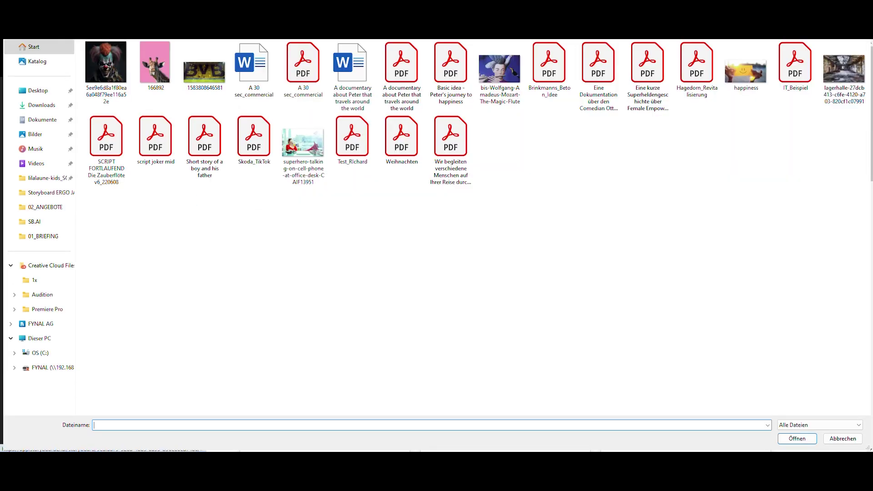
{"action": "left_click", "coordinate": [843, 439]}
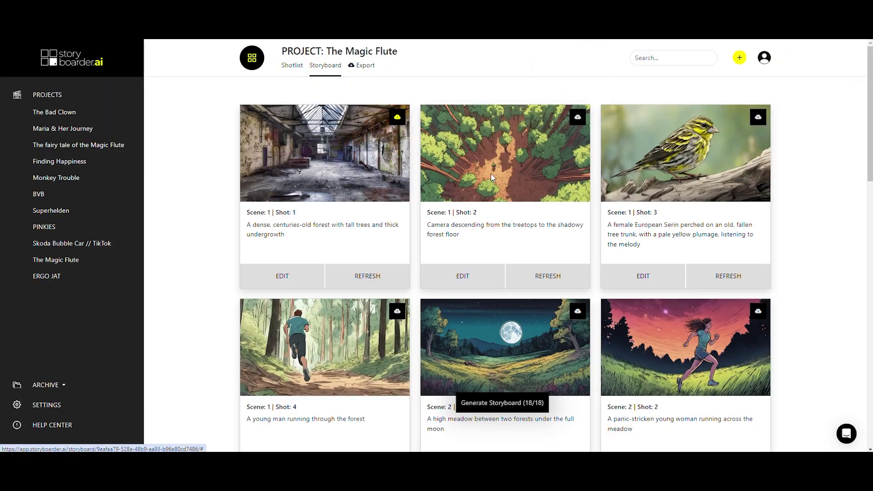
{"action": "scroll", "coordinate": [487, 200], "scroll_direction": "down", "scroll_amount": 15}
{"action": "scroll", "coordinate": [478, 206], "scroll_direction": "up", "scroll_amount": 6}
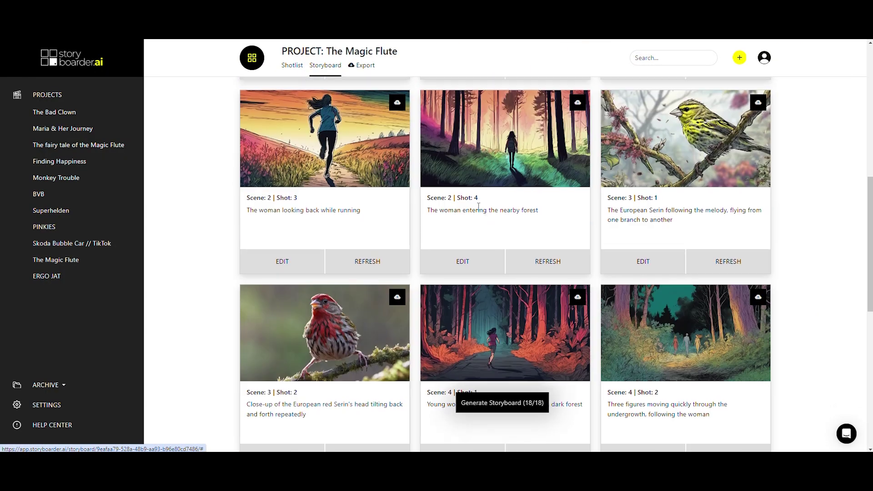
{"action": "scroll", "coordinate": [478, 206], "scroll_direction": "up", "scroll_amount": 5}
- Set the storyboard export back to PDF and export the shotlist as a PDF
{"action": "left_click", "coordinate": [364, 66]}
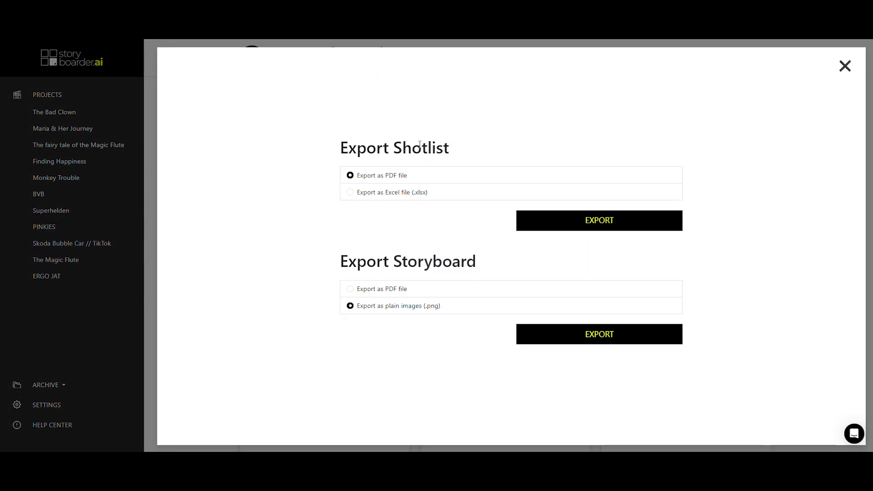
{"action": "left_click", "coordinate": [358, 289]}
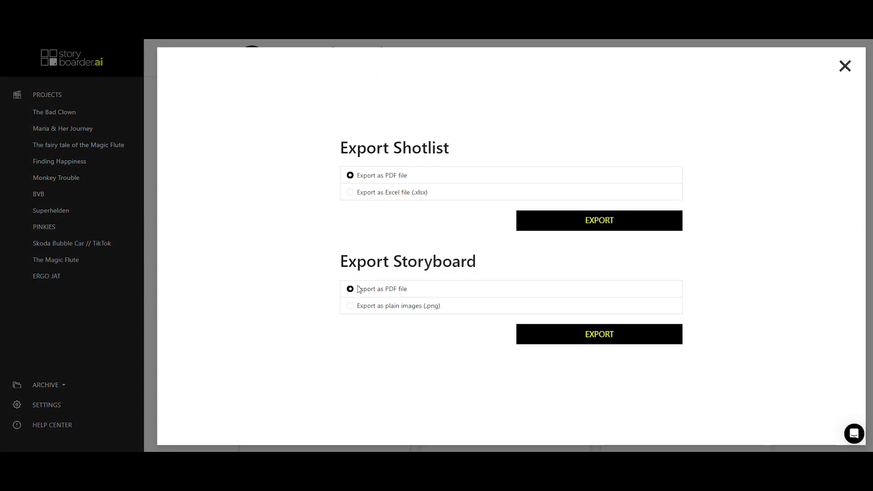
{"action": "left_click", "coordinate": [601, 223]}
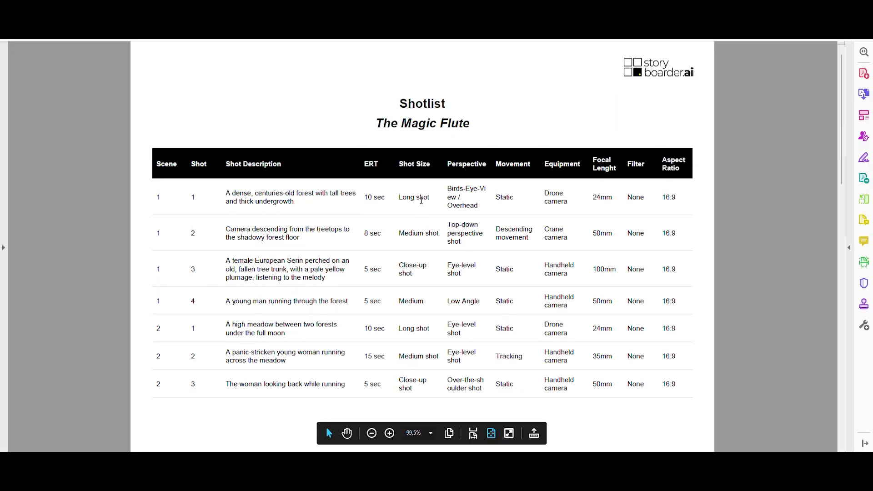
- Scroll through the exported shotlist PDF in Acrobat, then return to the export options
{"action": "scroll", "coordinate": [421, 200], "scroll_direction": "down", "scroll_amount": 4}
{"action": "scroll", "coordinate": [421, 200], "scroll_direction": "up", "scroll_amount": 4}
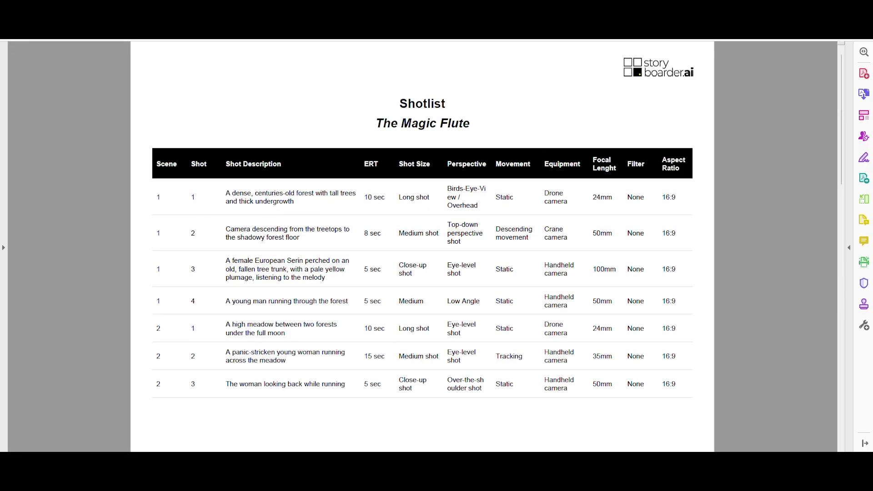
{"action": "key", "text": "alt+Tab"}
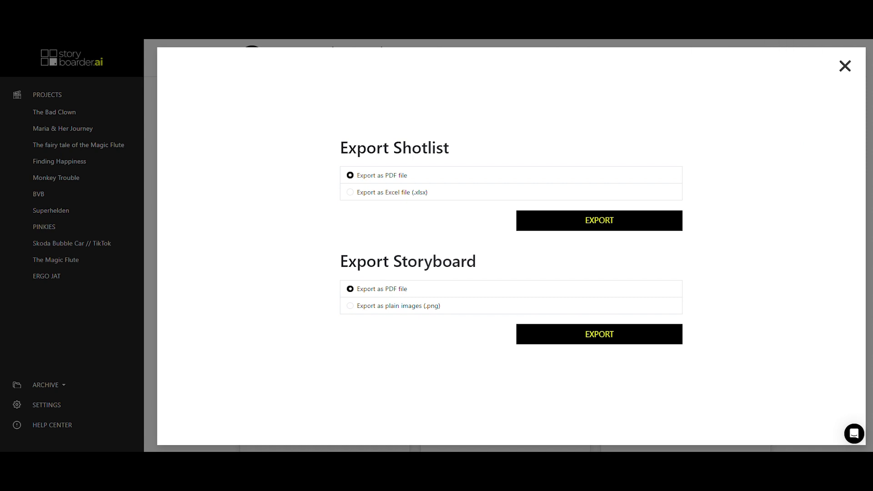
- Page through the exported five-page storyboard PDF down to Scene 4
{"action": "key", "text": "alt+Tab"}
{"action": "scroll", "coordinate": [494, 160], "scroll_direction": "down", "scroll_amount": 5}
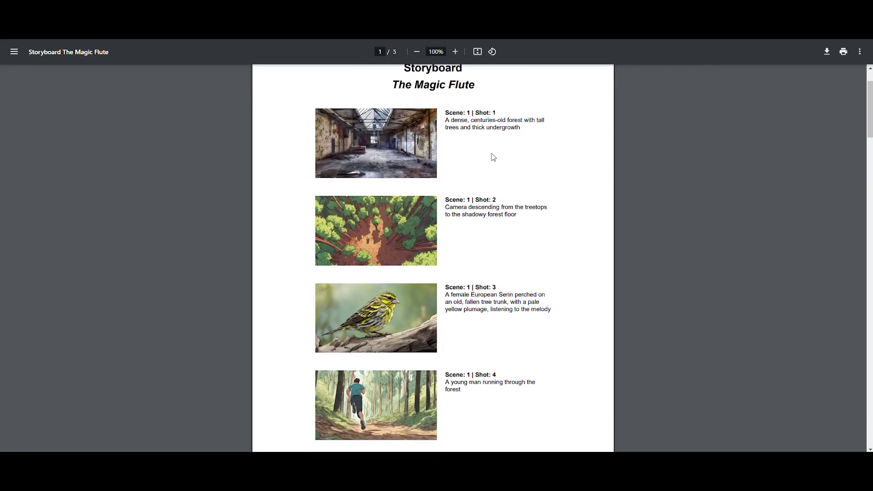
{"action": "scroll", "coordinate": [494, 168], "scroll_direction": "down", "scroll_amount": 20}
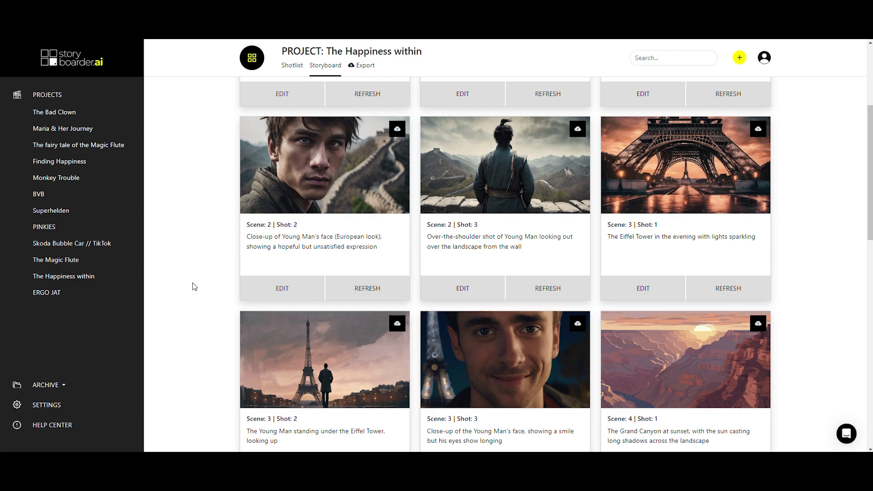
{"action": "scroll", "coordinate": [191, 286], "scroll_direction": "up", "scroll_amount": 4}
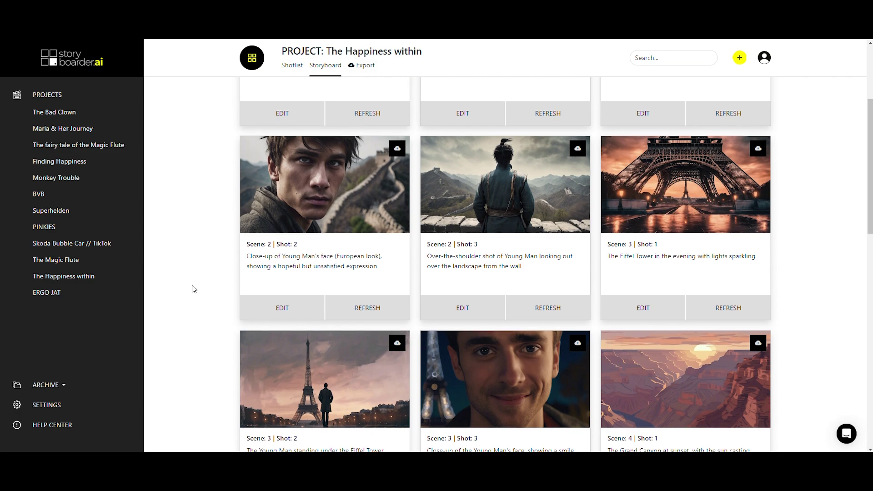
{"action": "scroll", "coordinate": [190, 289], "scroll_direction": "down", "scroll_amount": 3}
{"action": "scroll", "coordinate": [192, 291], "scroll_direction": "up", "scroll_amount": 3}
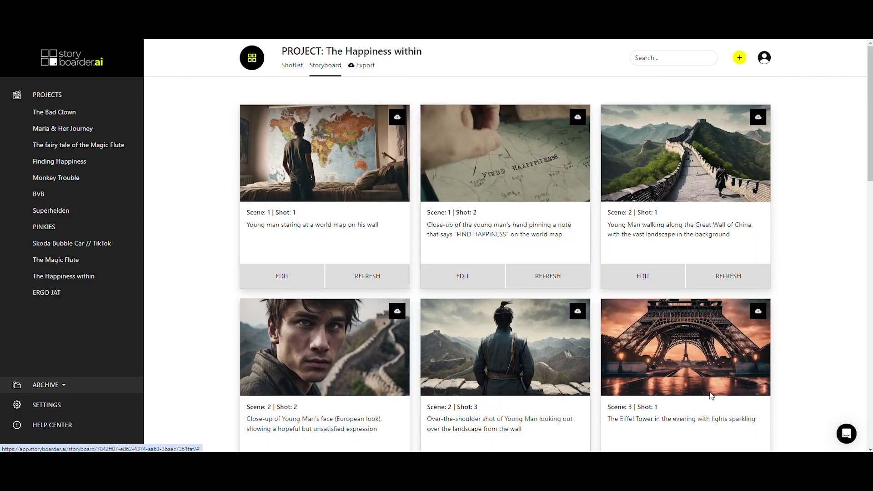
{"action": "left_click", "coordinate": [846, 434]}
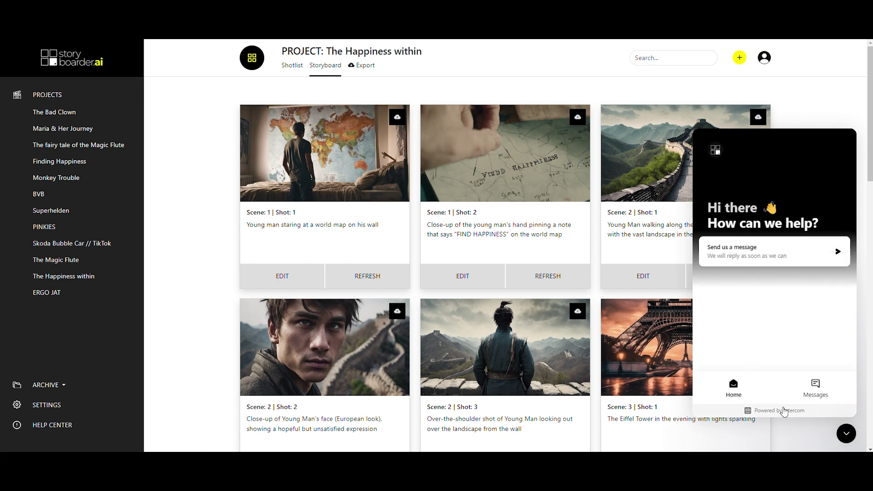
{"action": "left_click", "coordinate": [846, 433]}
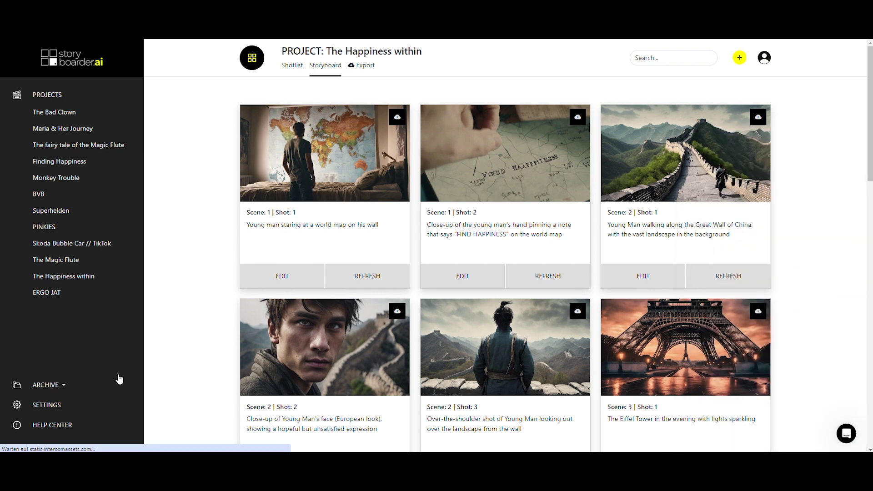
- Browse the Help Center FAQ, expanding and collapsing the 'Safety filter activated' known issue
{"action": "left_click", "coordinate": [51, 427]}
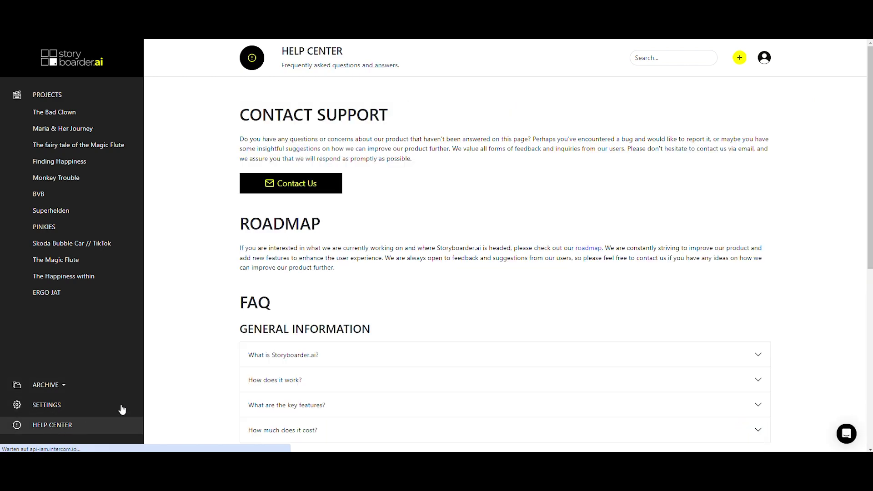
{"action": "scroll", "coordinate": [393, 203], "scroll_direction": "down", "scroll_amount": 3}
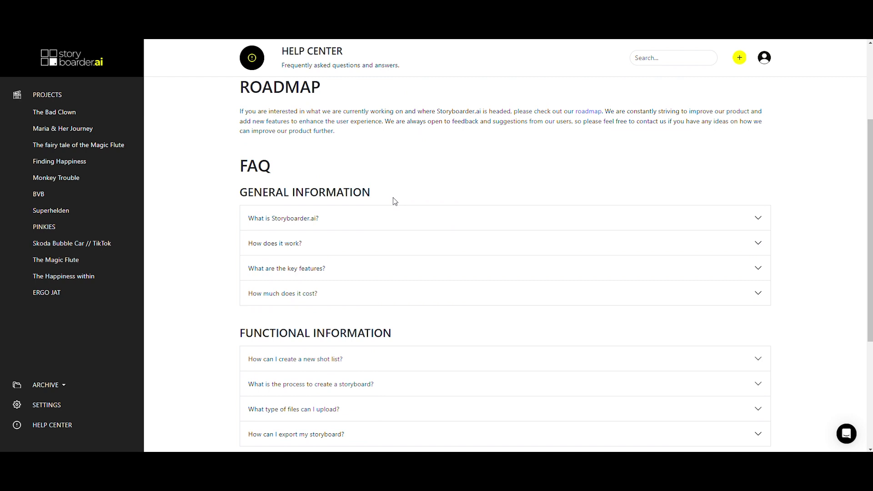
{"action": "scroll", "coordinate": [428, 202], "scroll_direction": "down", "scroll_amount": 4}
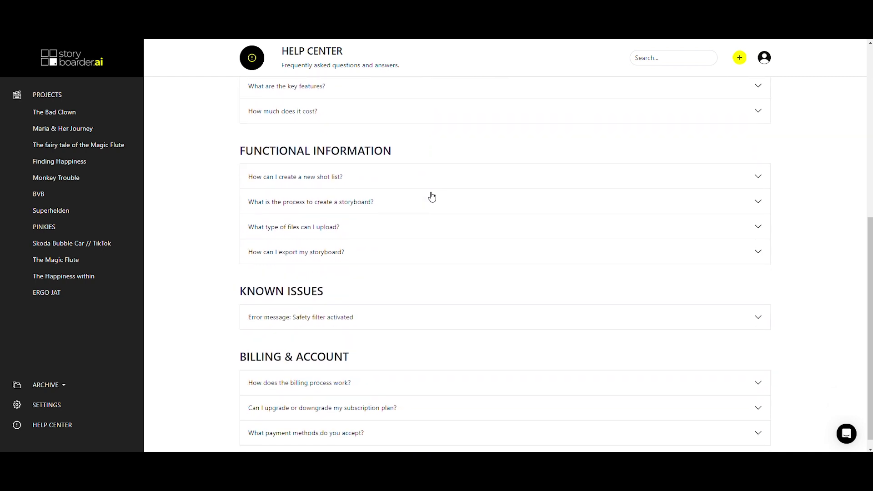
{"action": "scroll", "coordinate": [416, 183], "scroll_direction": "down", "scroll_amount": 1}
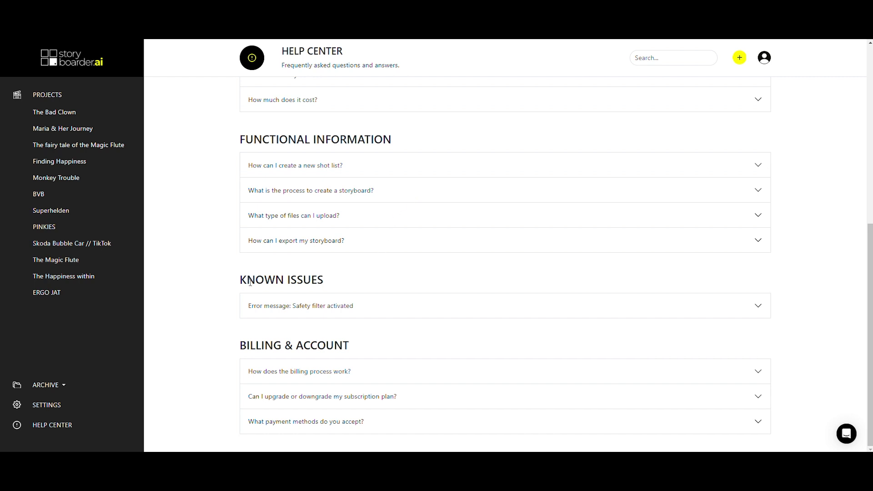
{"action": "left_click", "coordinate": [386, 311]}
{"action": "left_click", "coordinate": [395, 310]}
{"action": "scroll", "coordinate": [389, 324], "scroll_direction": "up", "scroll_amount": 7}
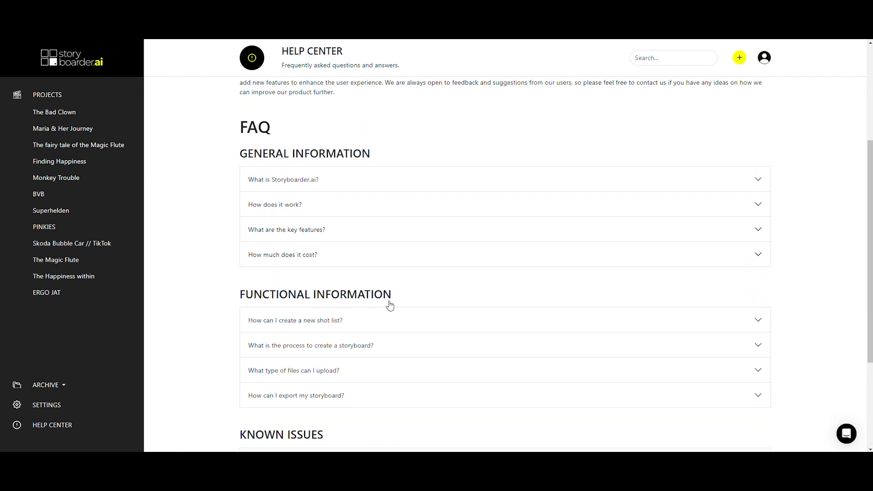
- Return to the Projects page and scroll through the project cards
{"action": "left_click", "coordinate": [58, 99]}
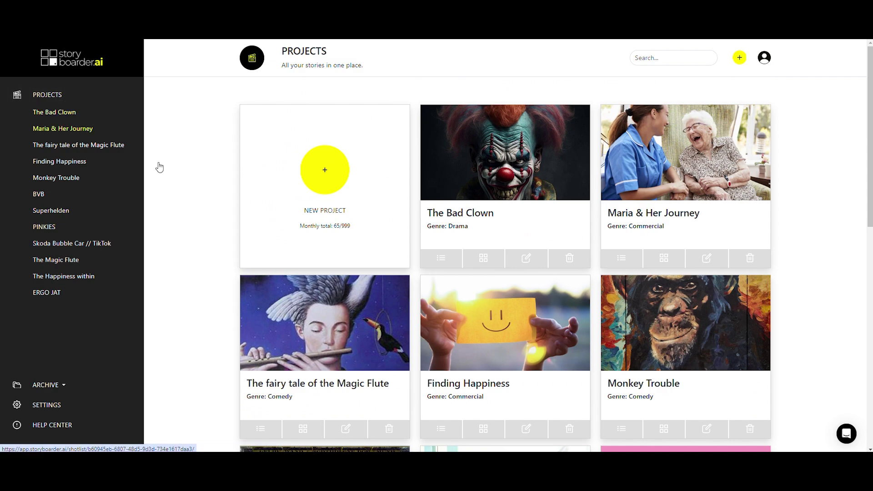
{"action": "scroll", "coordinate": [403, 239], "scroll_direction": "down", "scroll_amount": 12}
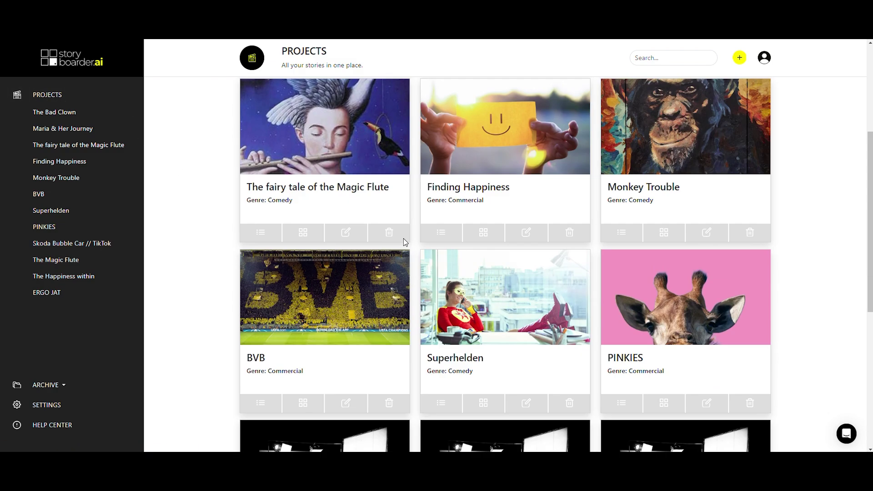